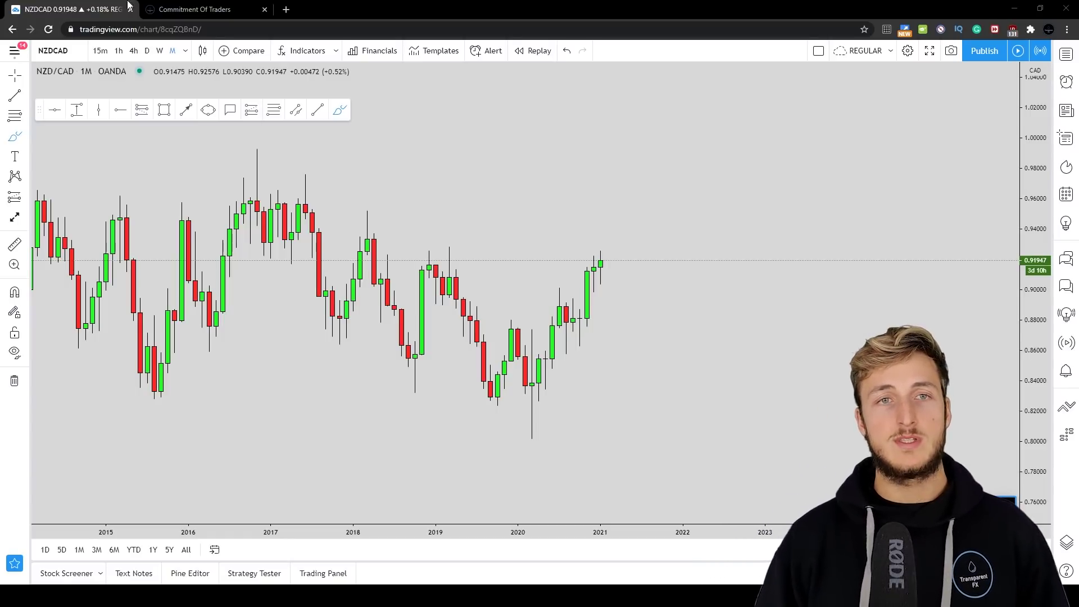
Step: Switch to the Commitment Of Traders page, which shows U.S. Dollar Index positioning
click(213, 11)
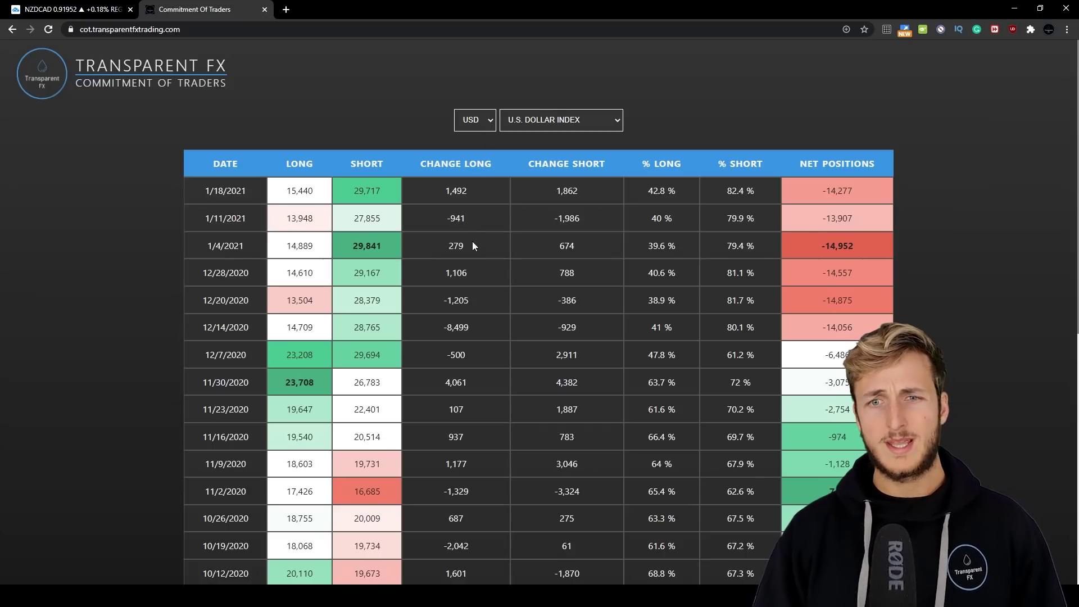
Step: Show the New Zealand Dollar positioning table, then the Canadian Dollar table
key(n)
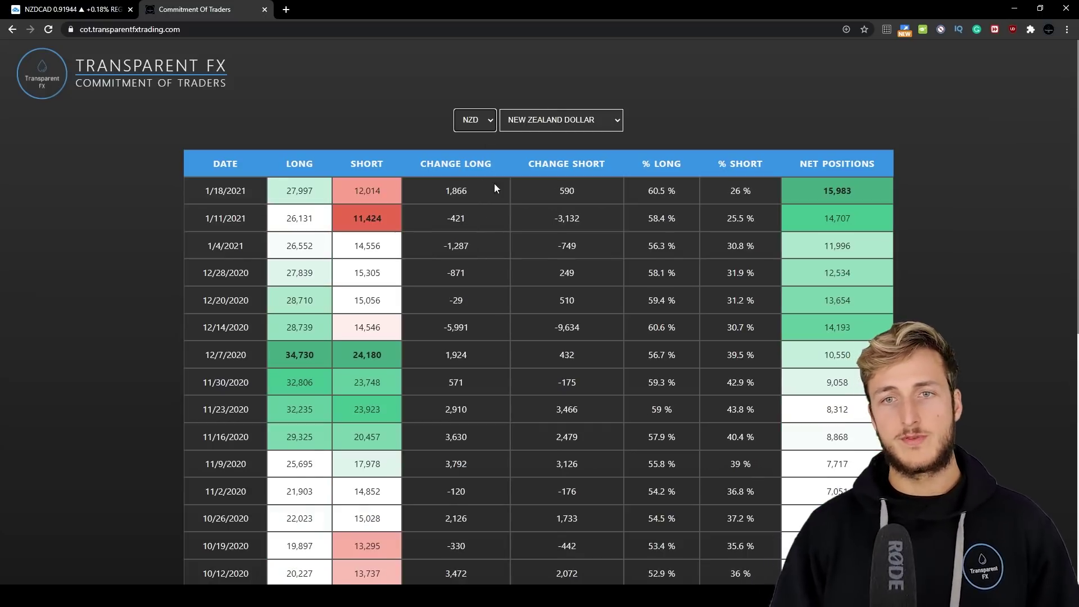
click(479, 147)
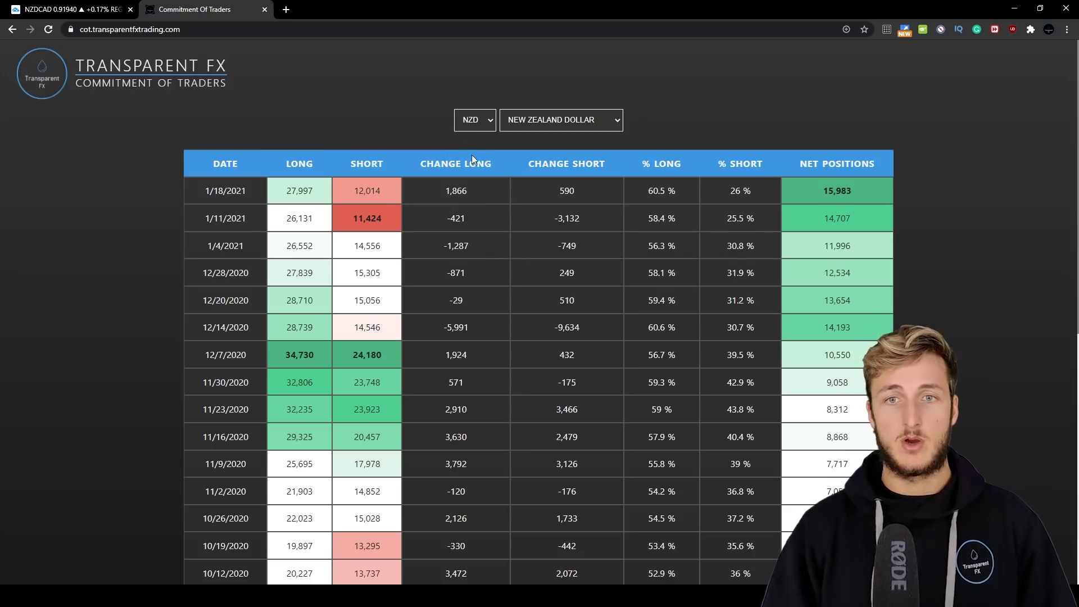
key(c)
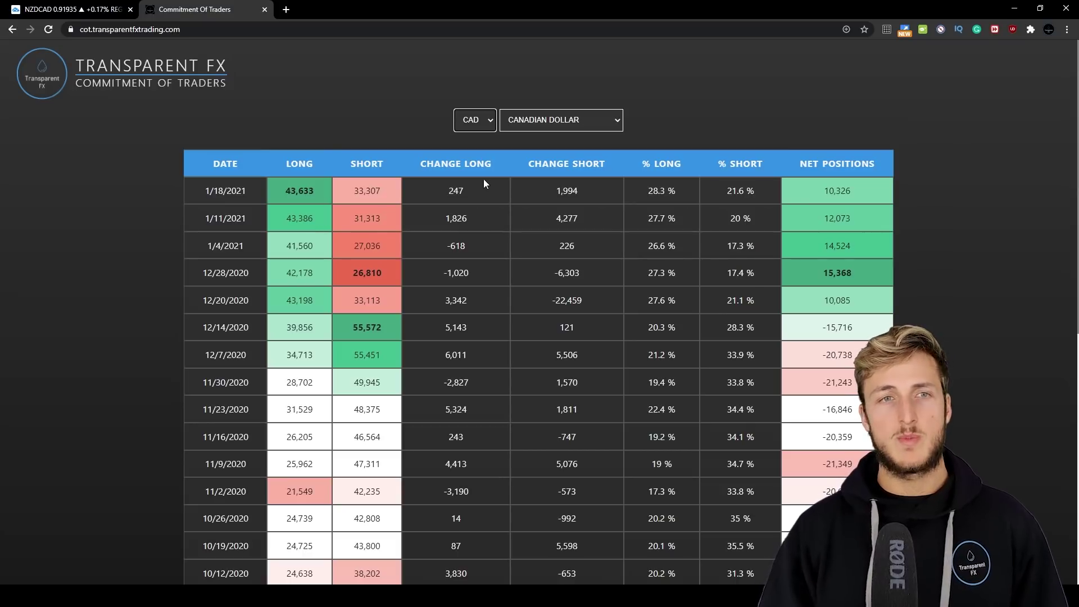
Step: Highlight the Canadian Dollar subtitle and its change and percentage columns, then return to the NZD/CAD chart
drag(75, 83, 223, 84)
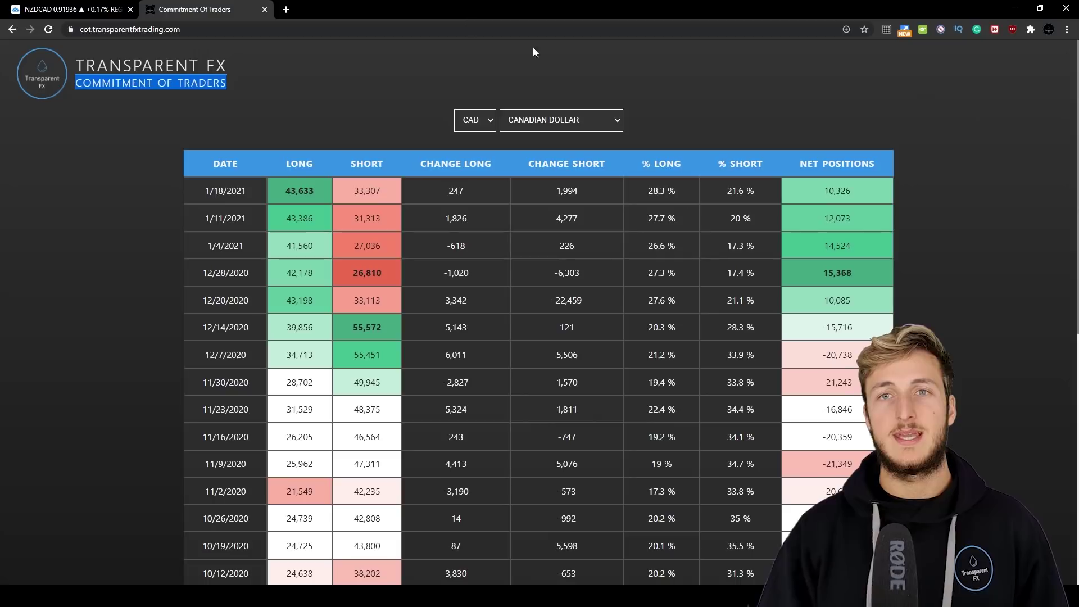
click(575, 64)
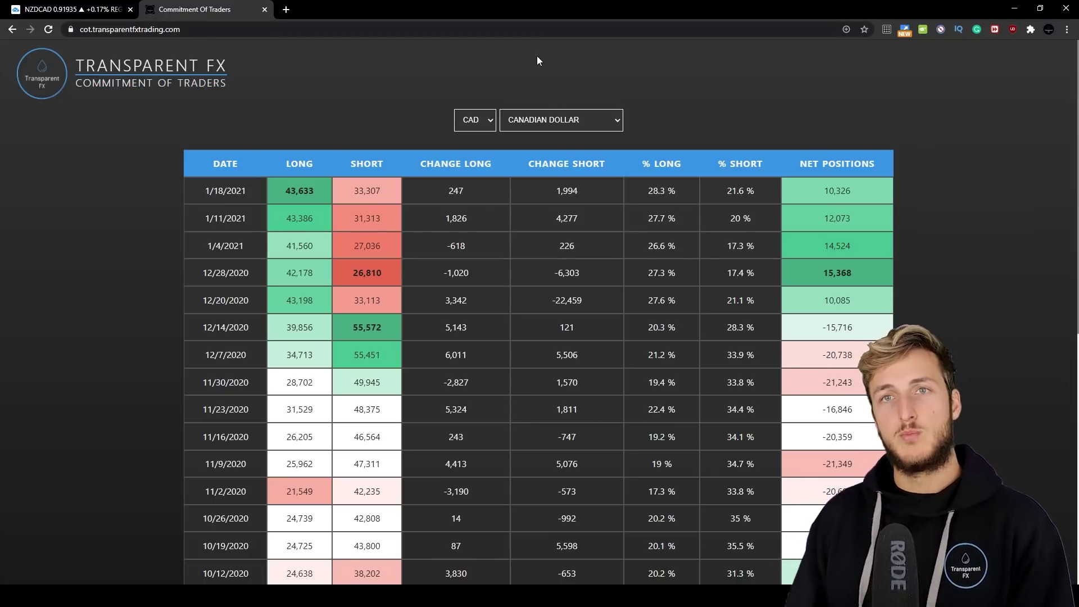
drag(509, 172, 834, 406)
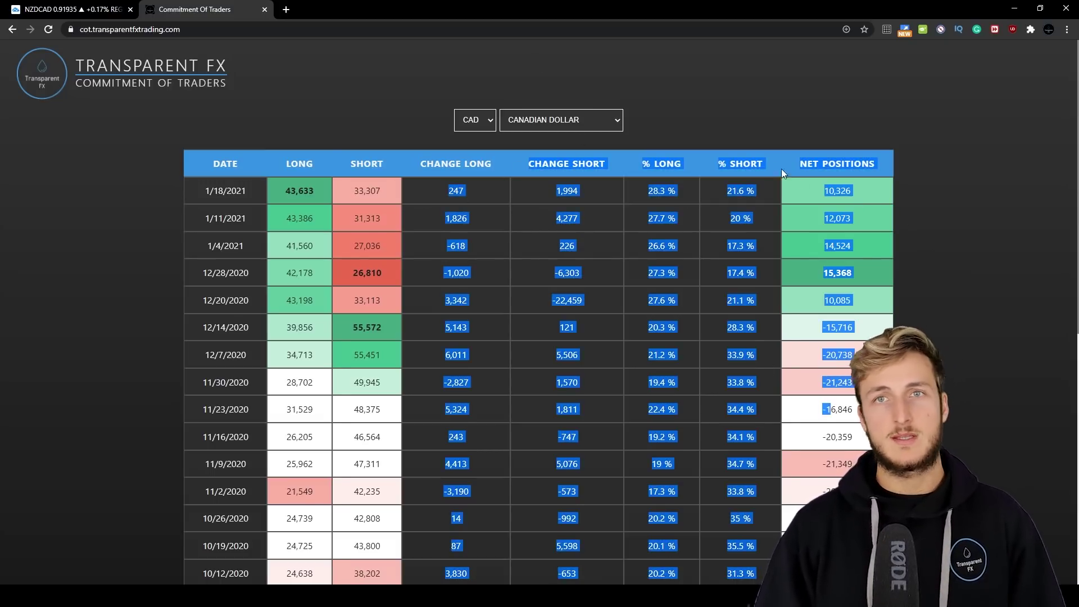
click(731, 130)
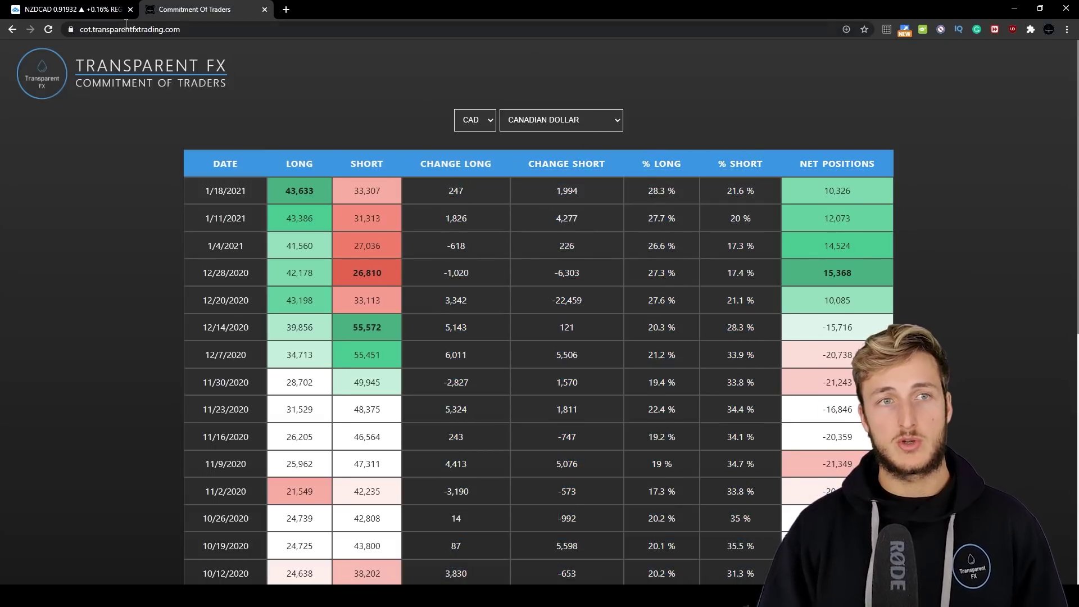
click(93, 9)
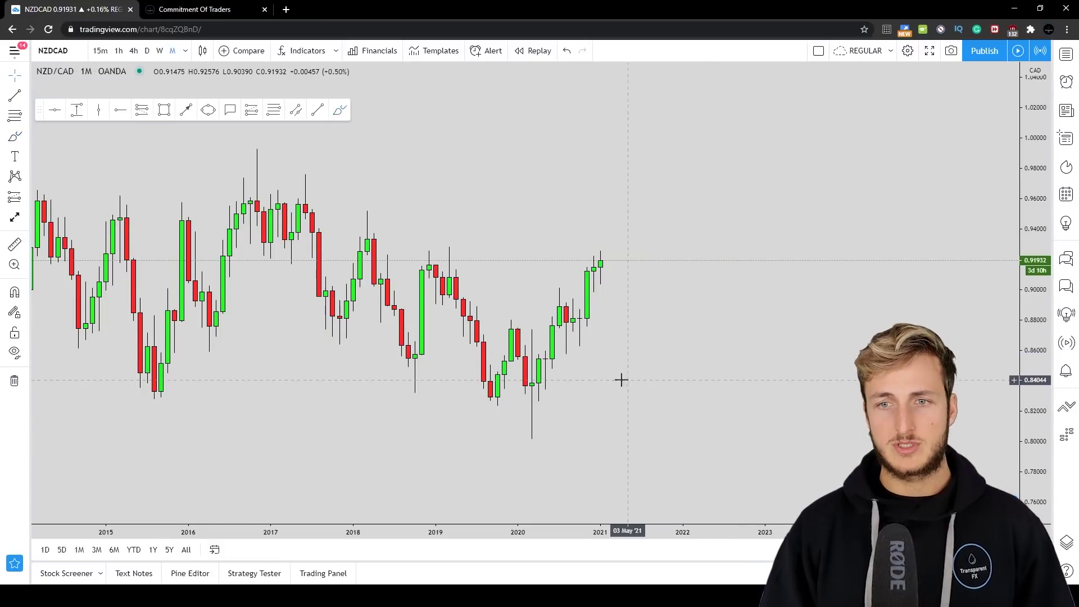
Step: Stretch the price scale and brush a red path over the 2020–2021 candles plus a zigzag into 2022
scroll(731, 381, right, 2)
drag(1034, 465, 985, 306)
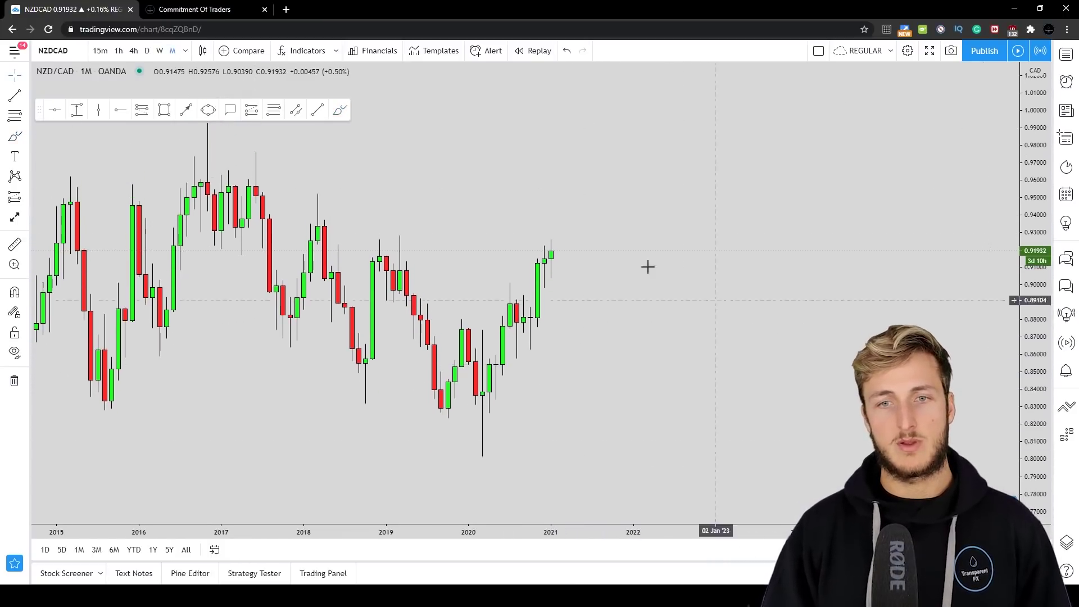
click(340, 110)
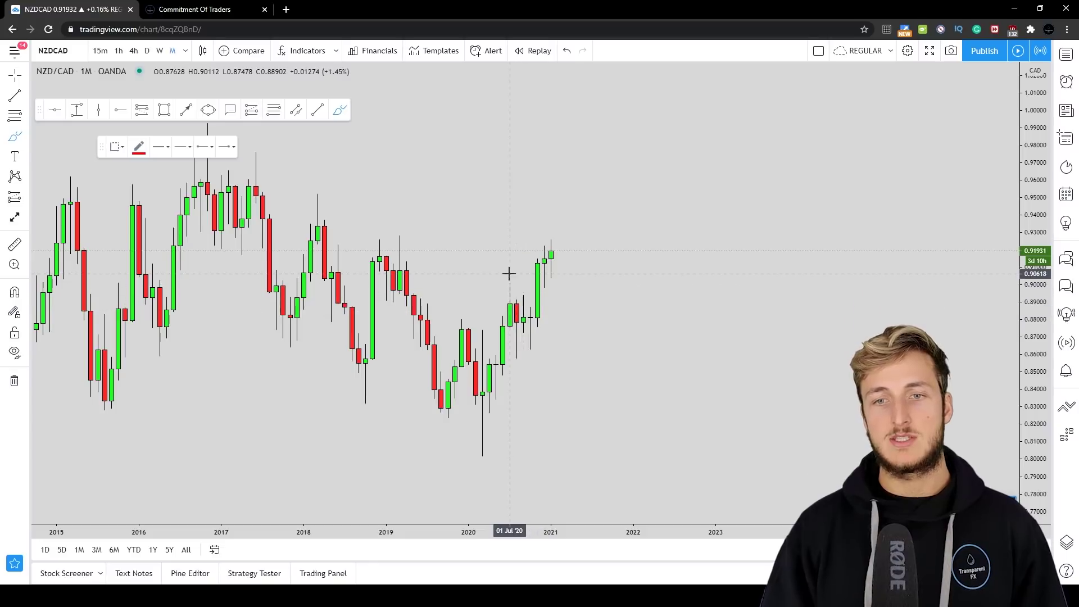
mouse_move(509, 275)
mouse_down()
mouse_move(511, 343)
mouse_move(528, 306)
mouse_move(537, 311)
mouse_move(551, 247)
mouse_up()
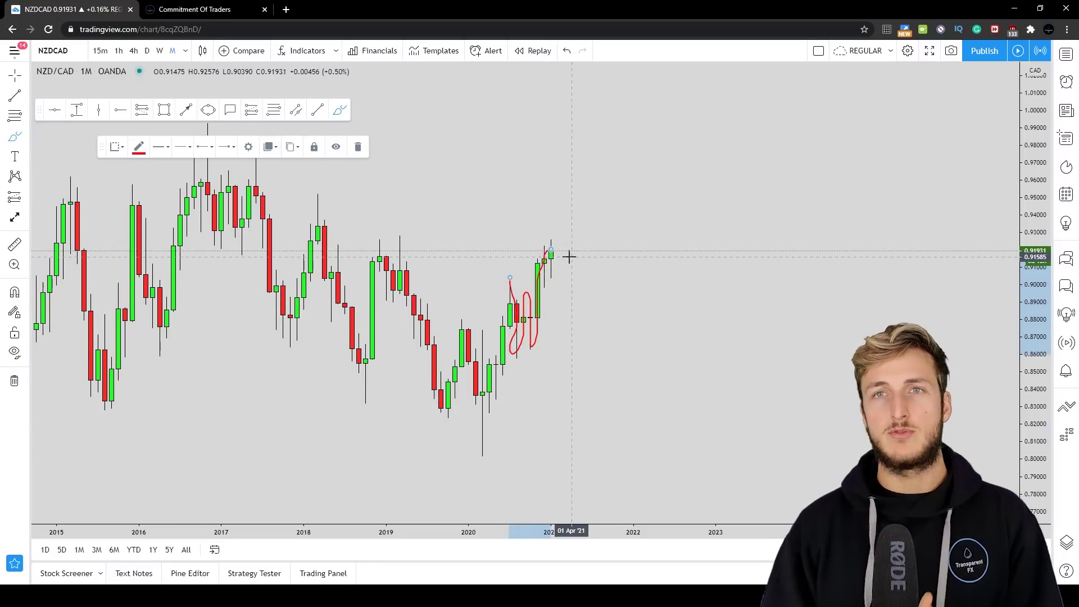
mouse_move(606, 278)
mouse_down()
mouse_move(622, 342)
mouse_move(662, 296)
mouse_move(673, 243)
mouse_move(701, 287)
mouse_up()
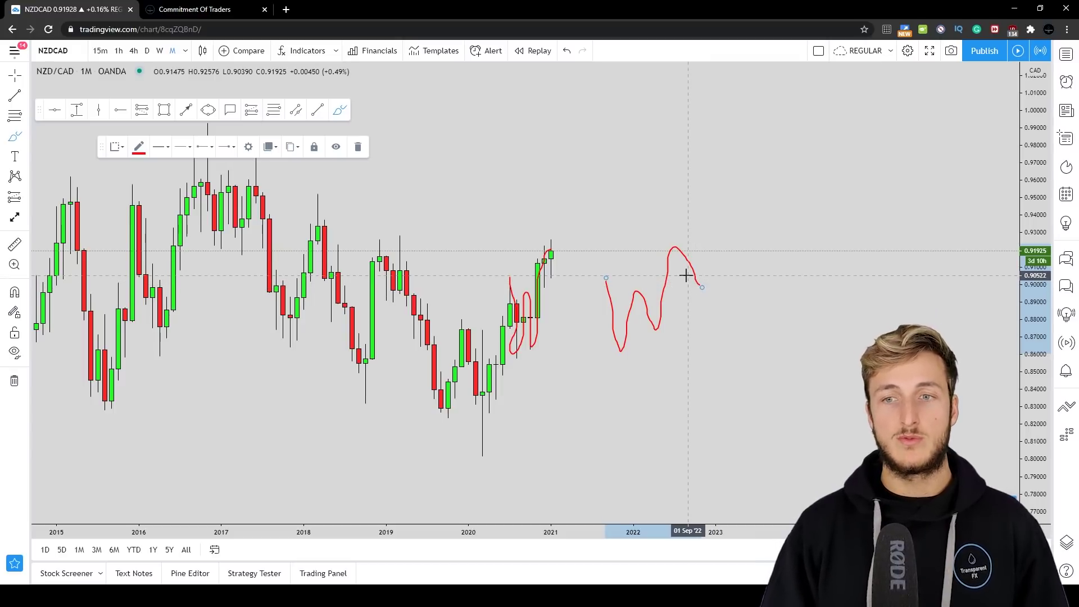
Step: Draw two blue zones at 0.90, over the projection and the 2020–2021 candles, and circle the left zone's touches in red
click(164, 112)
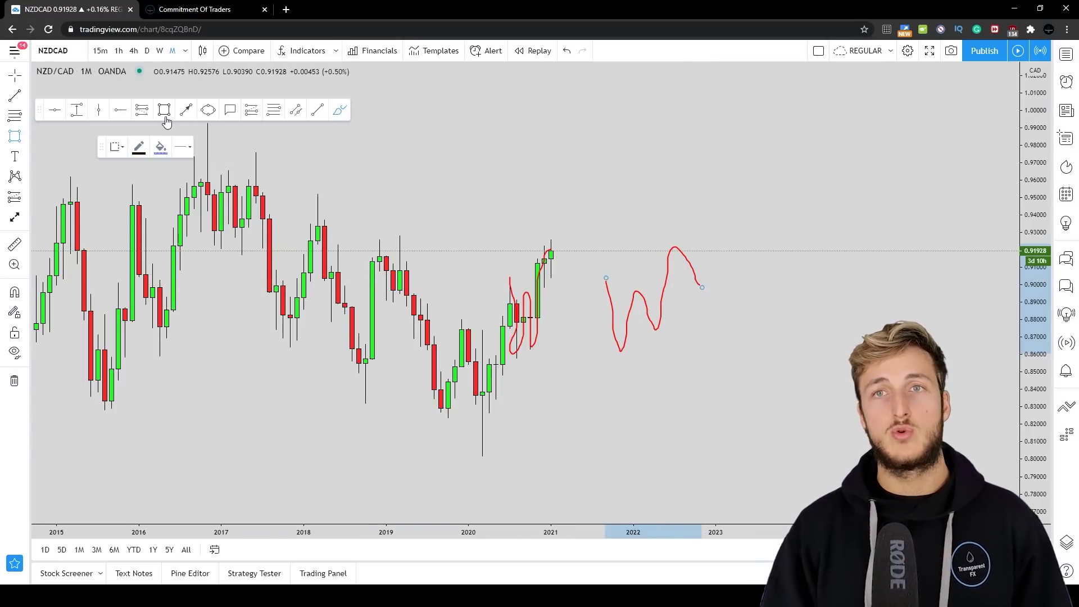
mouse_move(600, 290)
mouse_down()
mouse_move(742, 289)
mouse_move(771, 278)
mouse_up()
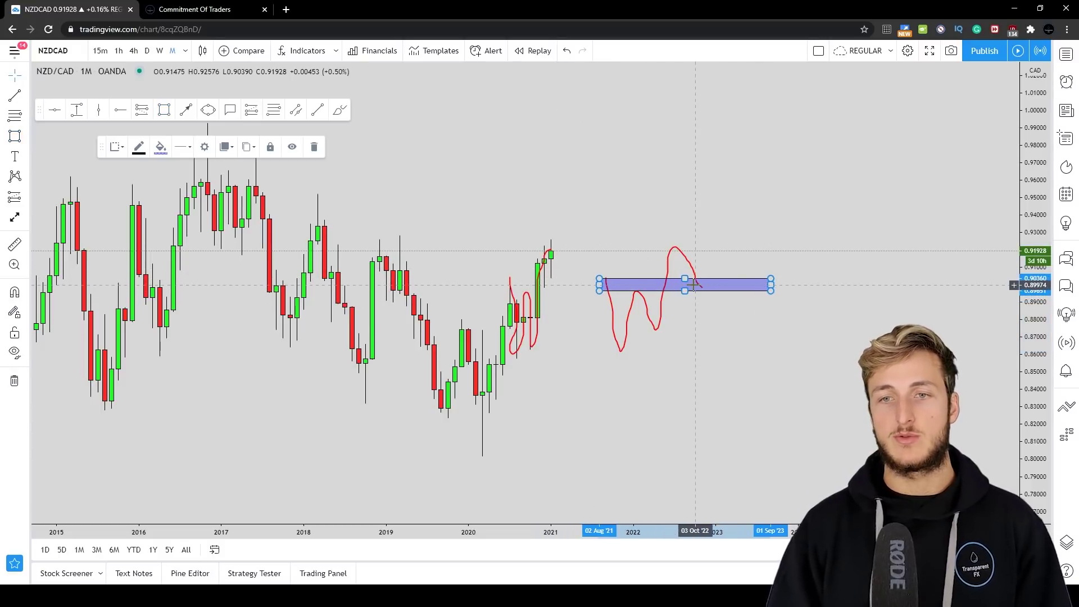
click(166, 110)
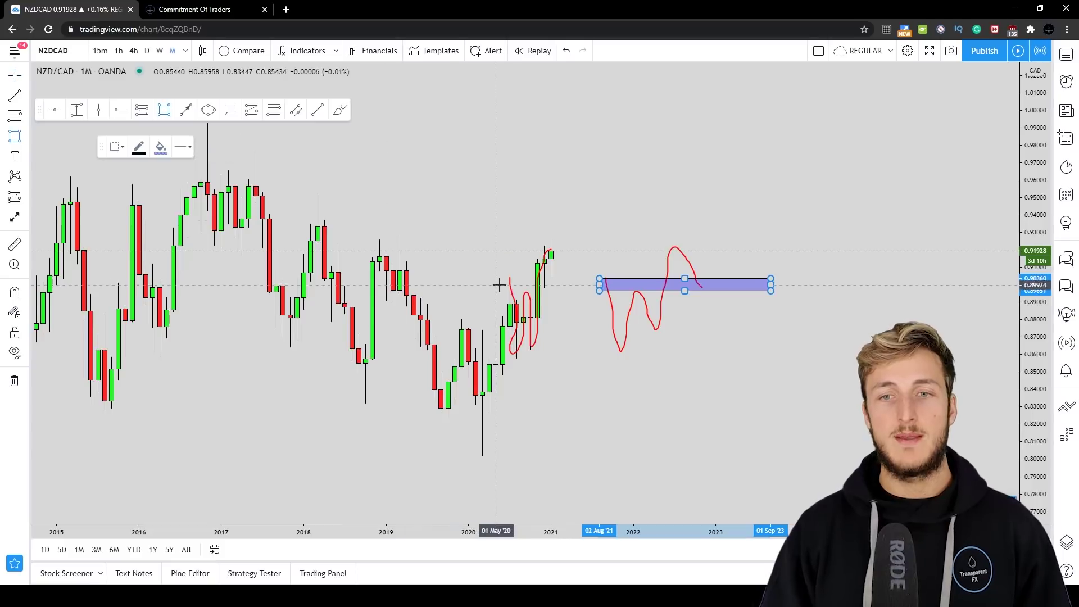
drag(495, 294, 594, 277)
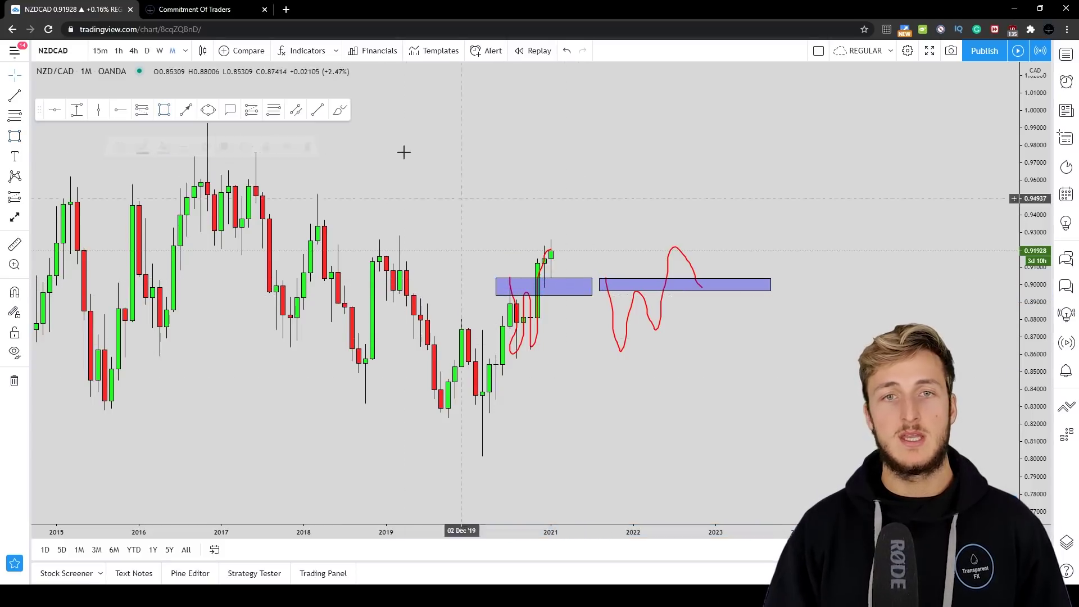
click(340, 110)
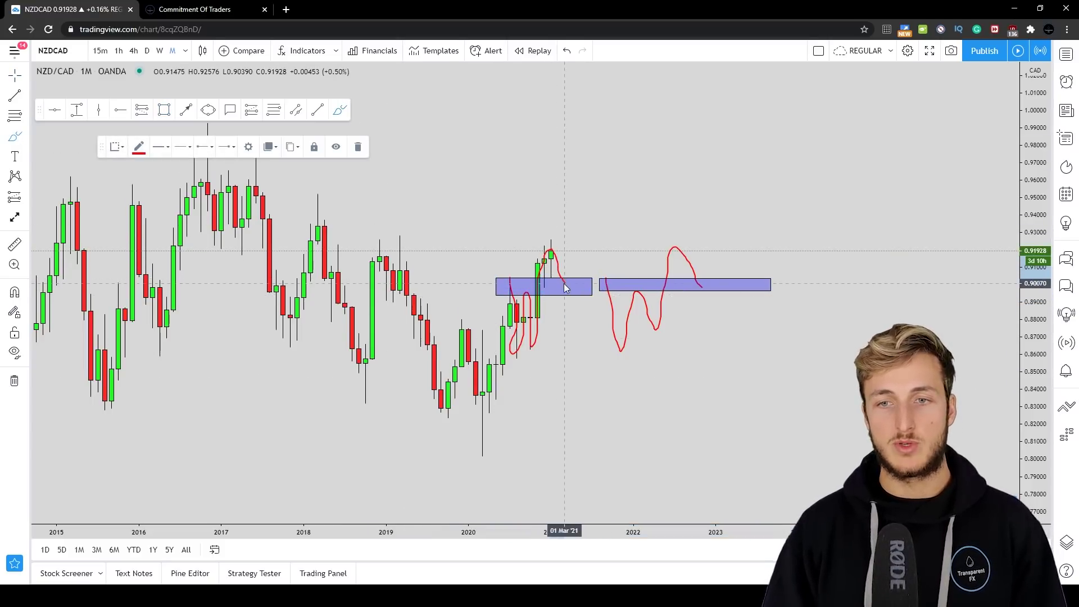
mouse_move(566, 281)
mouse_down()
mouse_move(570, 294)
mouse_move(517, 291)
mouse_up()
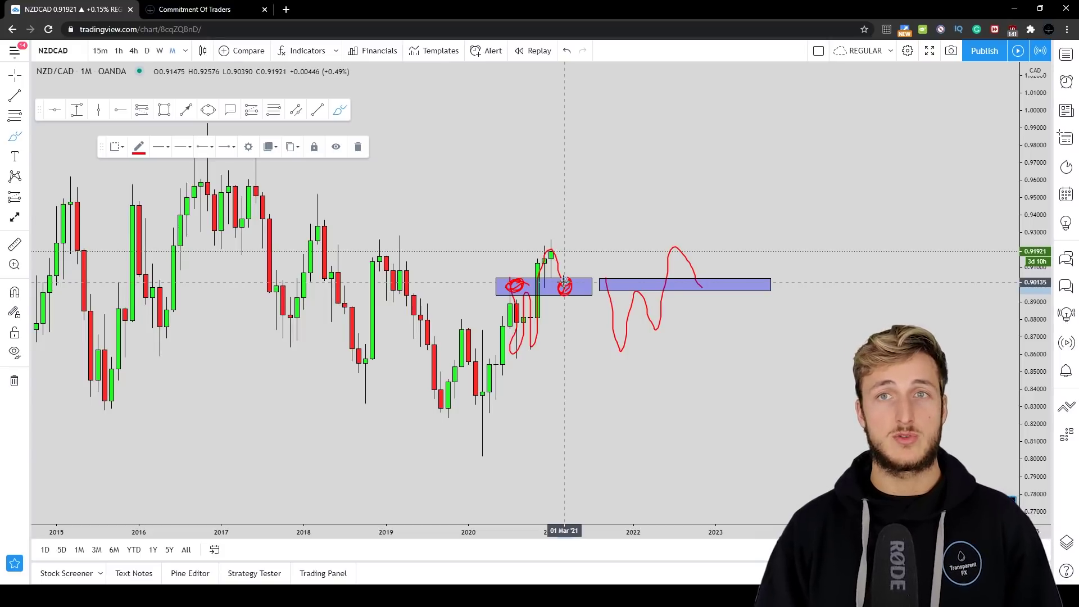
Step: Undo the red circles, both blue zones and the red projection sketches
click(568, 52)
click(568, 52)
click(567, 51)
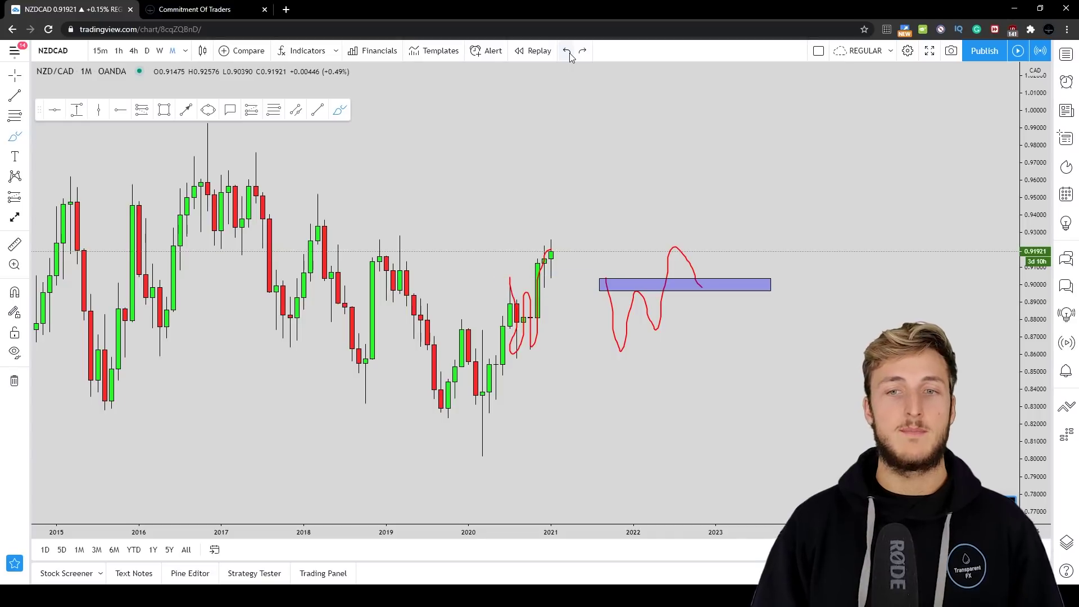
click(567, 51)
click(567, 51)
click(567, 54)
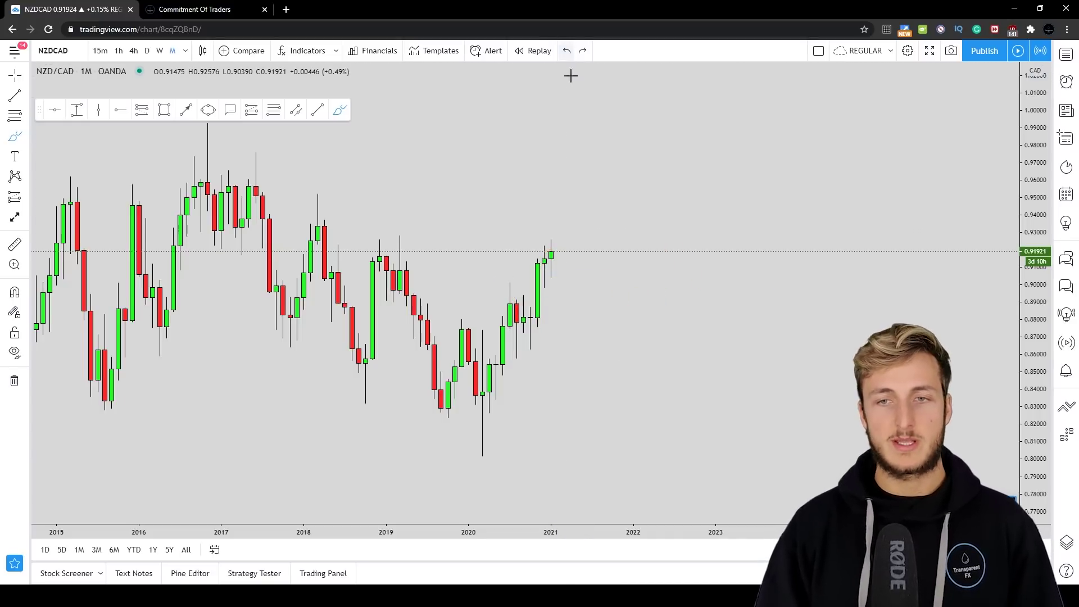
Step: Draw test red strokes through the recent candles, then undo and delete them
drag(553, 246, 569, 279)
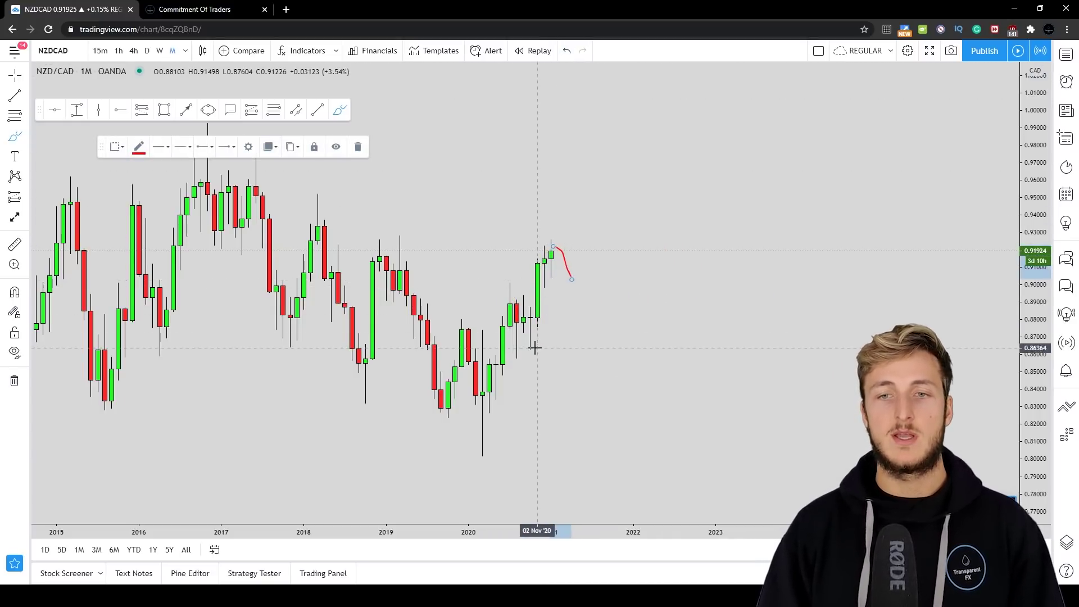
drag(537, 345, 545, 253)
click(566, 52)
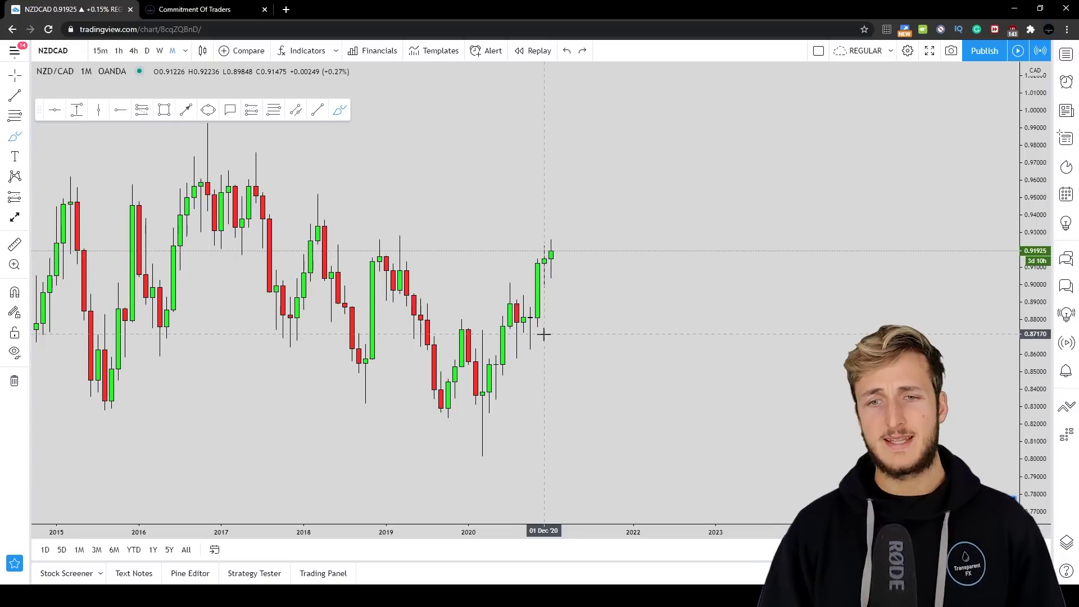
drag(531, 349, 550, 242)
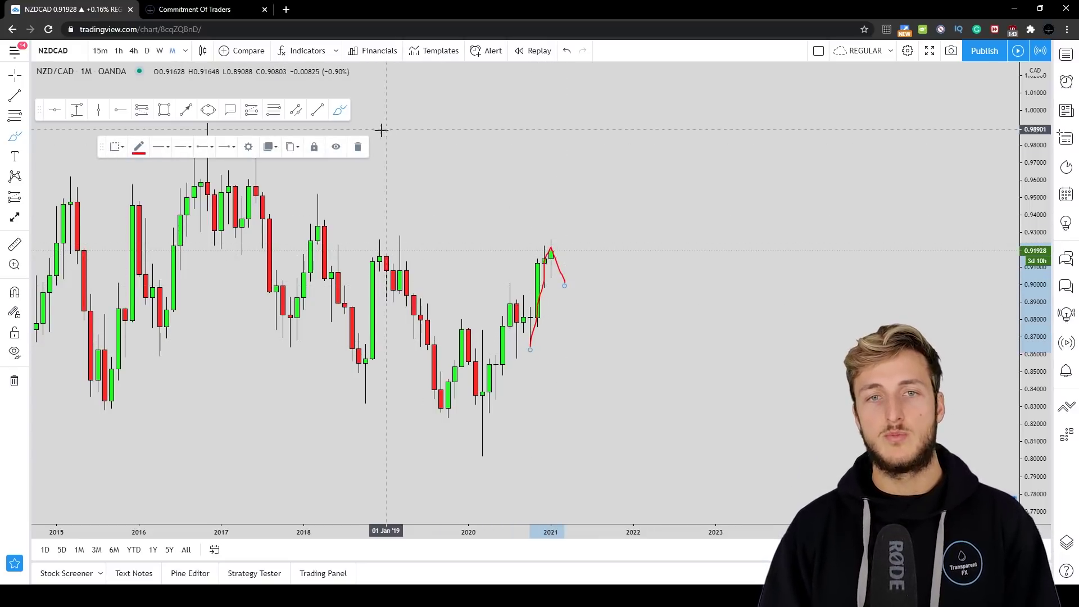
click(364, 145)
click(274, 110)
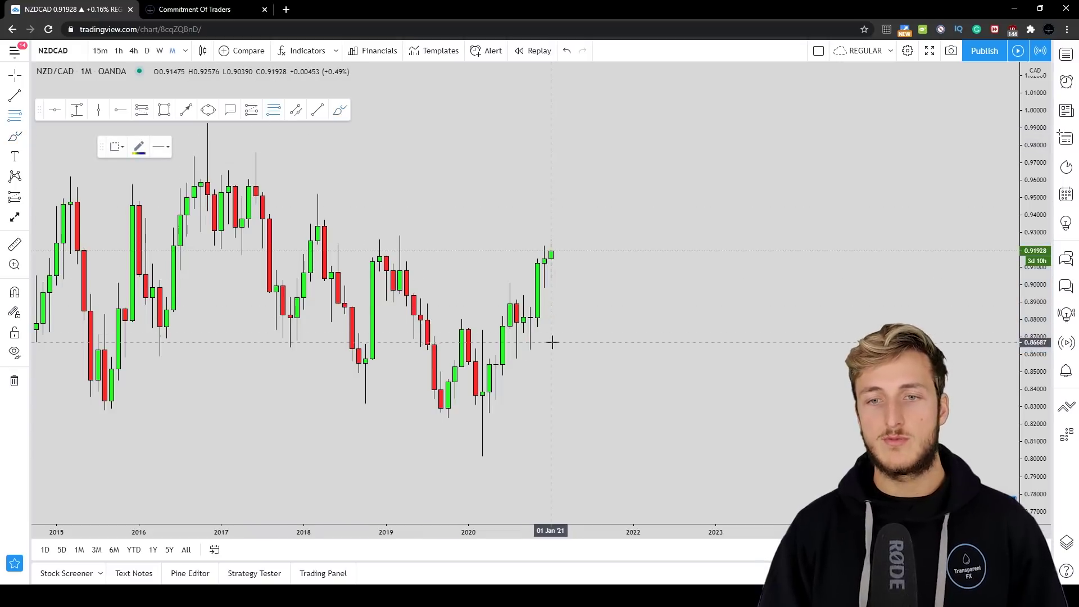
Step: Place a Fibonacci retracement from swing low to high and a horizontal ray at 0.90199, then delete the retracement
click(530, 349)
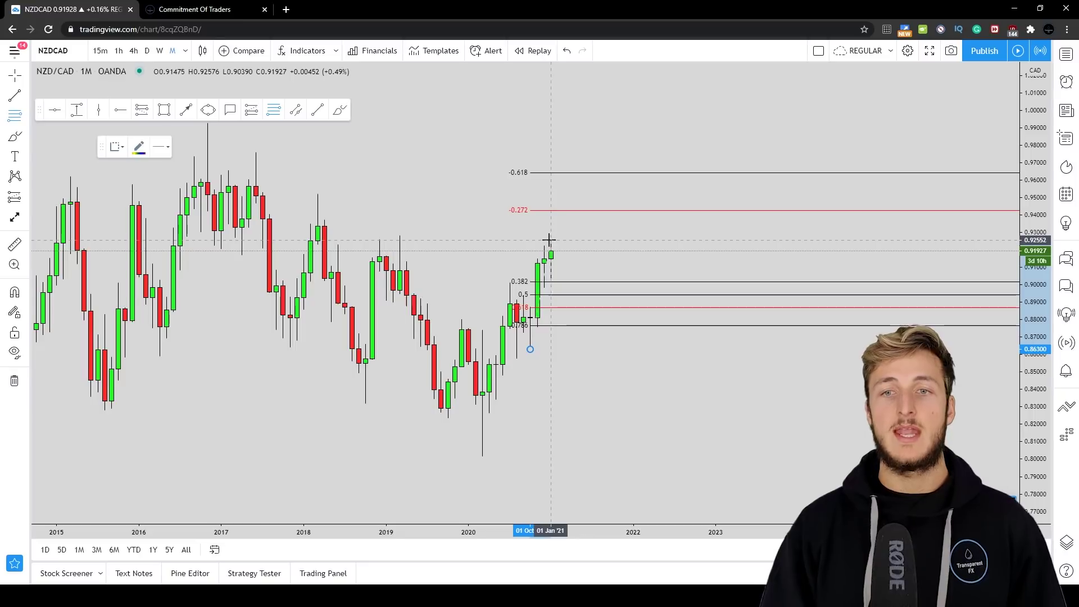
click(551, 241)
click(487, 241)
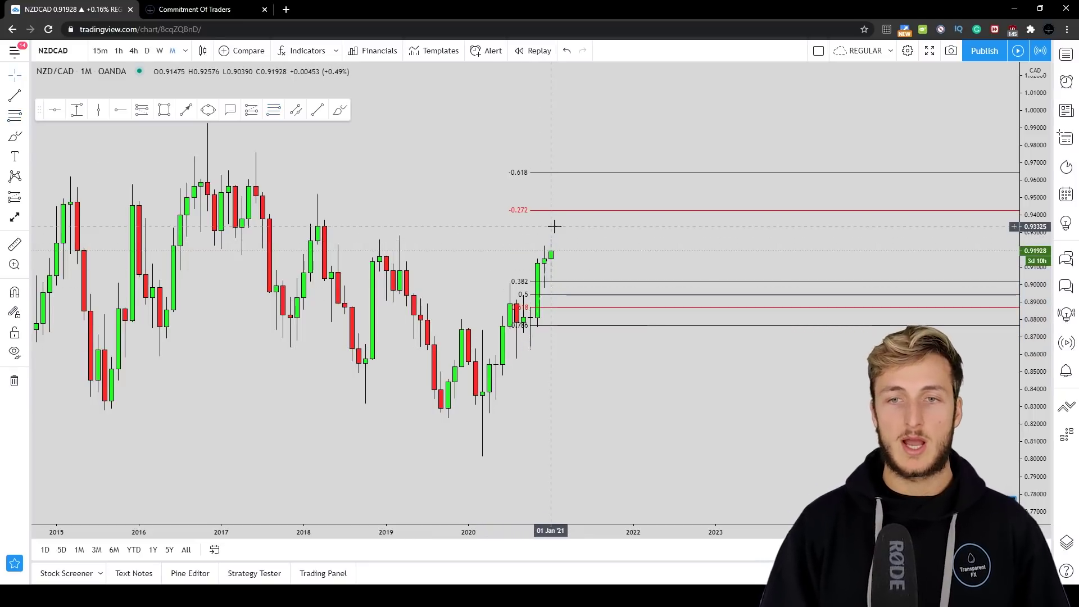
click(120, 109)
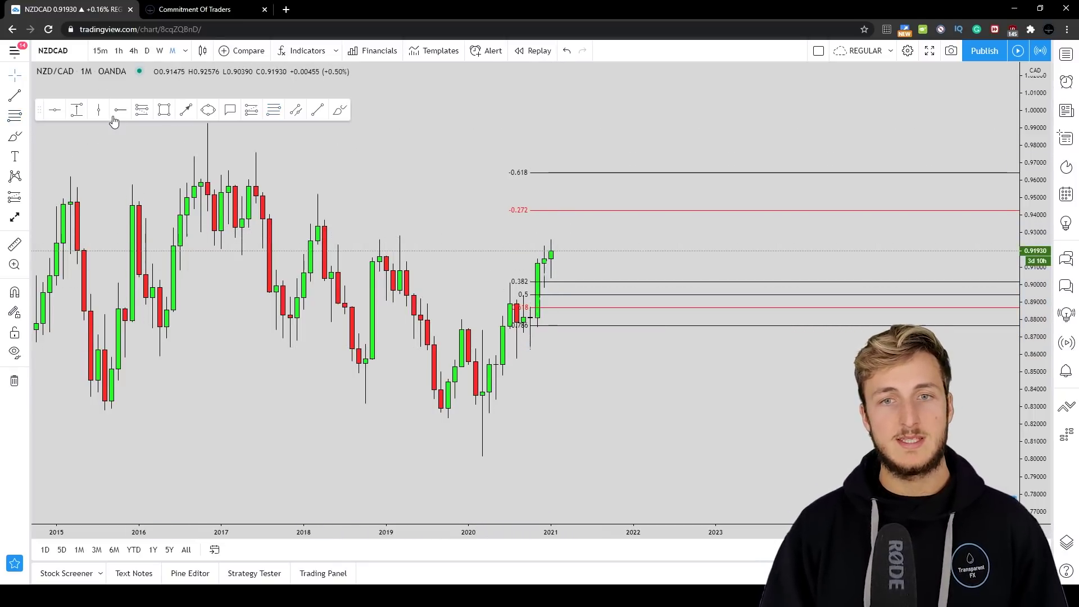
click(551, 281)
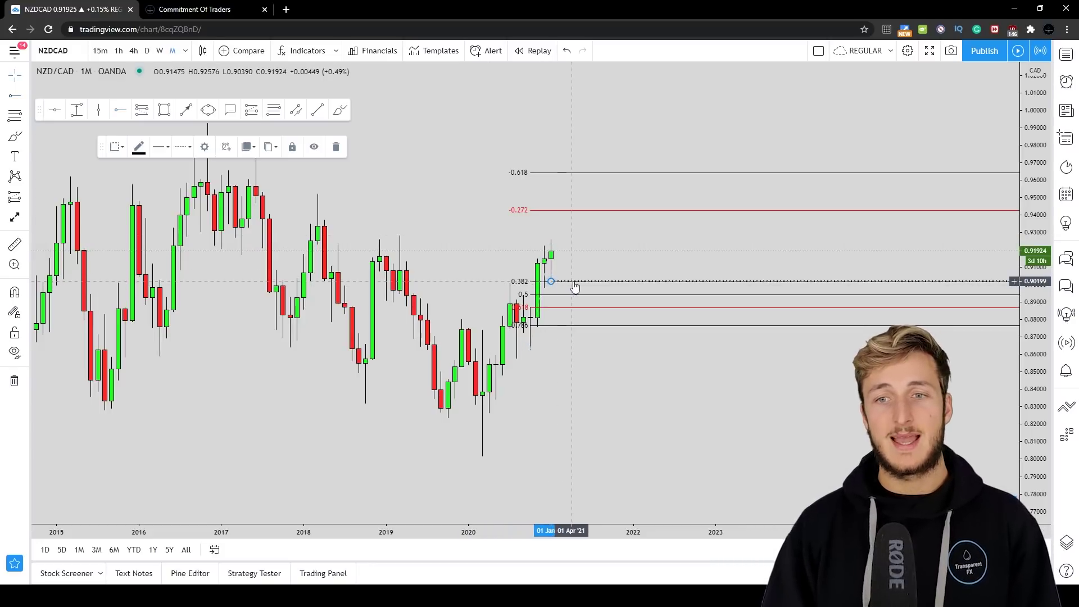
click(529, 286)
click(291, 146)
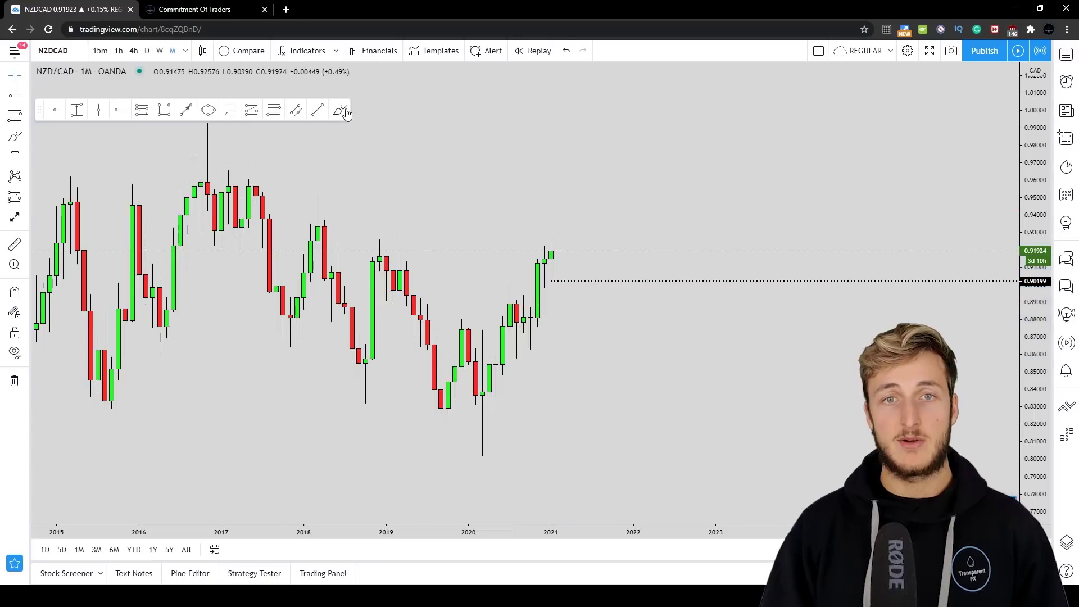
Step: Sketch red strokes and a circle at the 0.382 level, then undo them along with the retracement
click(340, 110)
mouse_move(552, 249)
mouse_down()
mouse_move(566, 251)
mouse_move(576, 283)
mouse_move(592, 206)
mouse_up()
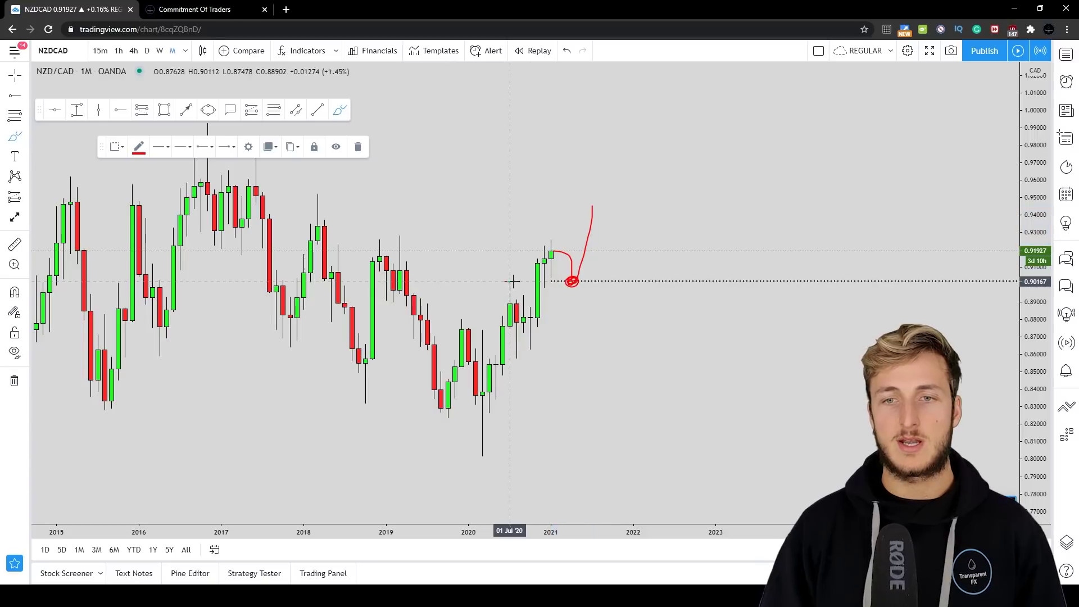
drag(600, 281, 497, 281)
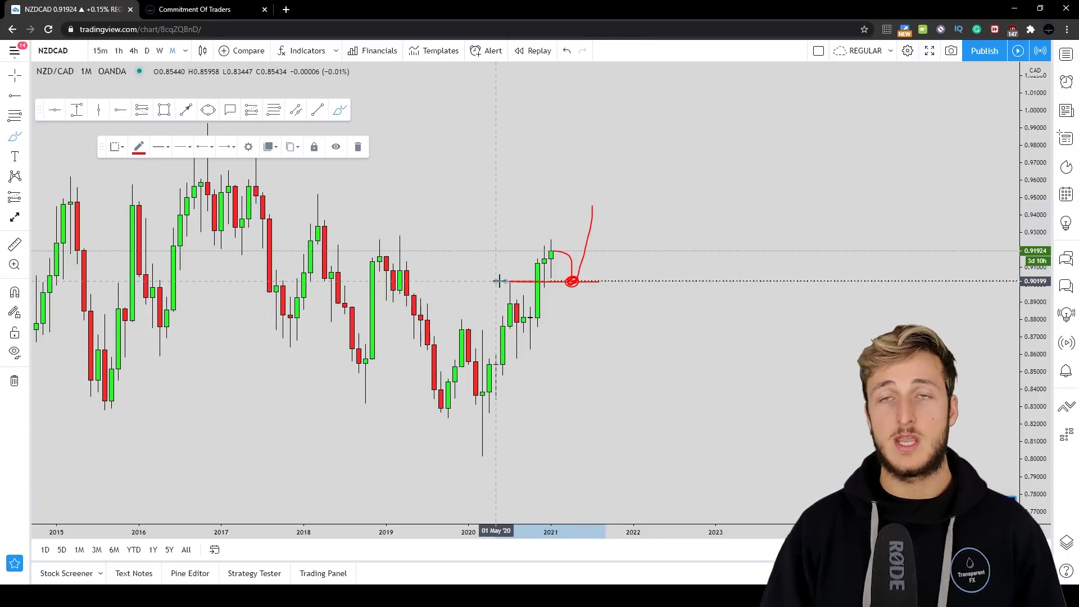
click(566, 50)
click(566, 51)
click(567, 50)
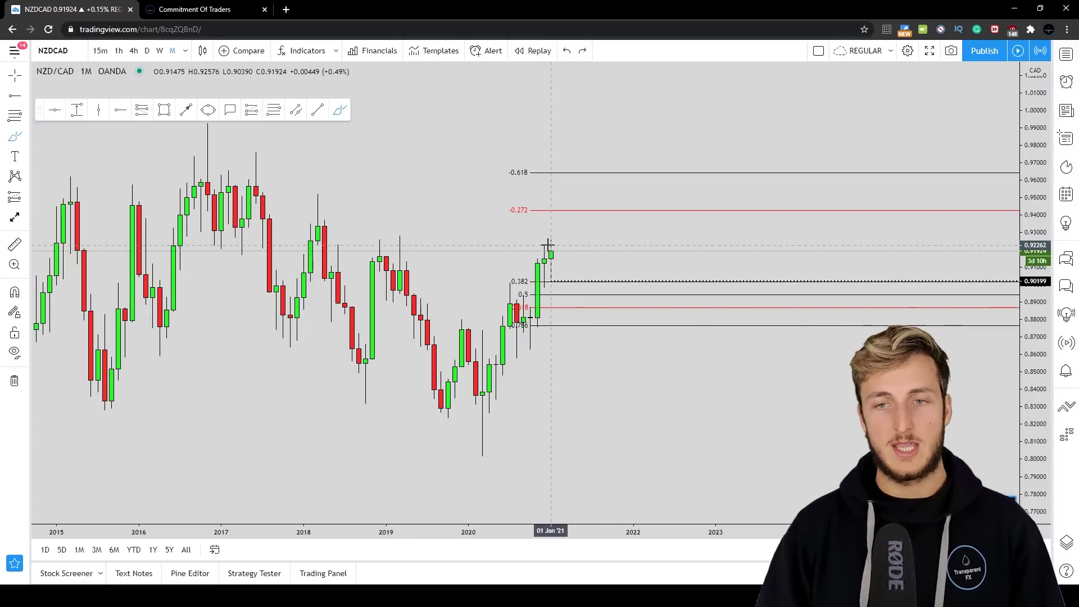
mouse_move(511, 279)
mouse_down()
mouse_move(510, 288)
mouse_move(562, 281)
mouse_up()
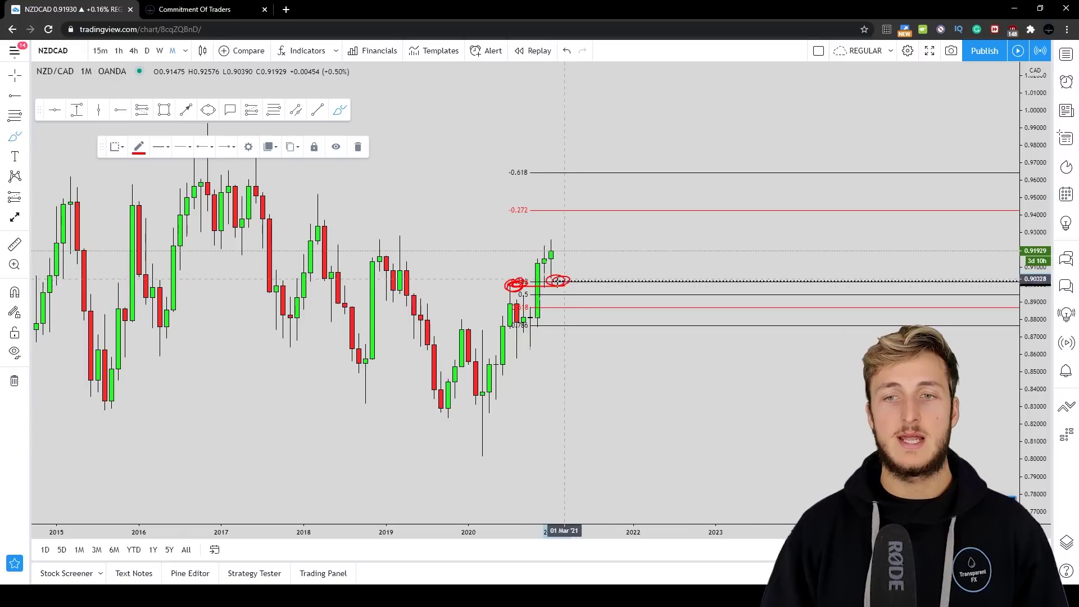
click(567, 51)
click(566, 51)
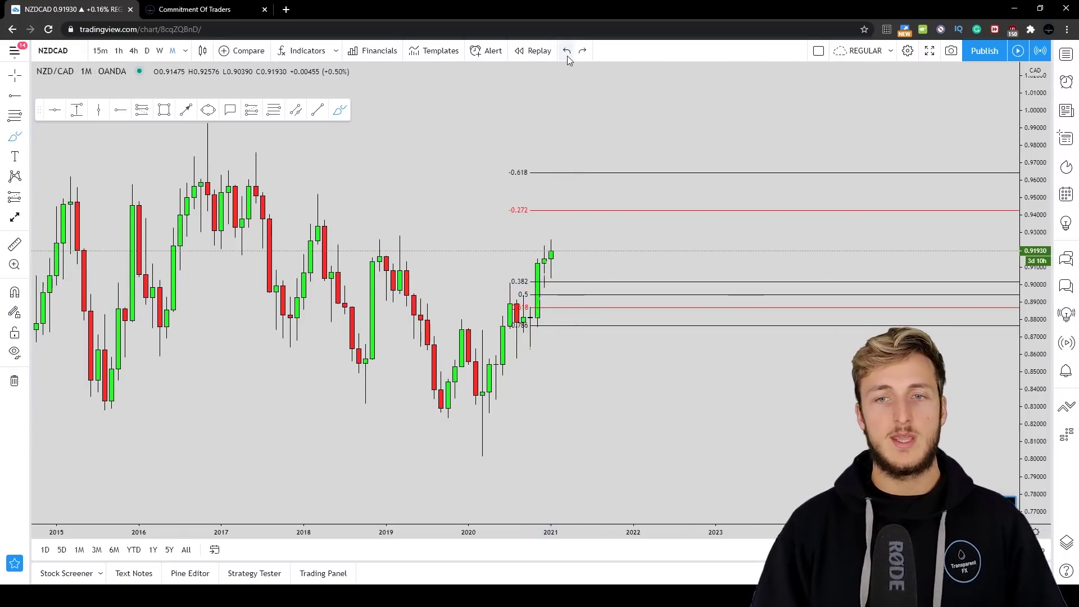
click(567, 55)
Step: Switch to the weekly chart and draw a blue zone near 0.915 across the recent highs
click(159, 51)
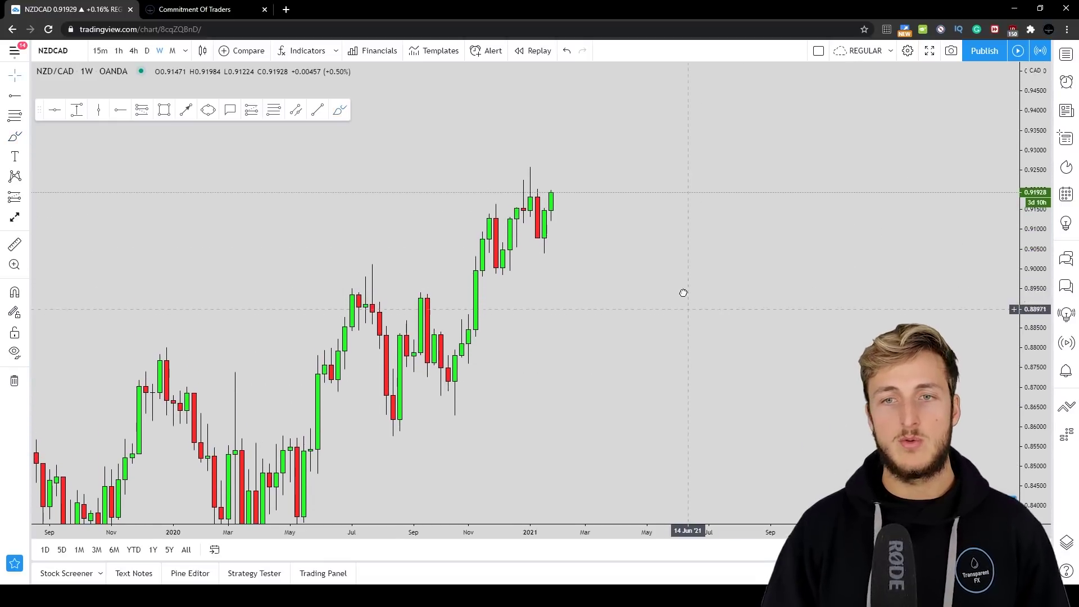
drag(674, 281, 663, 253)
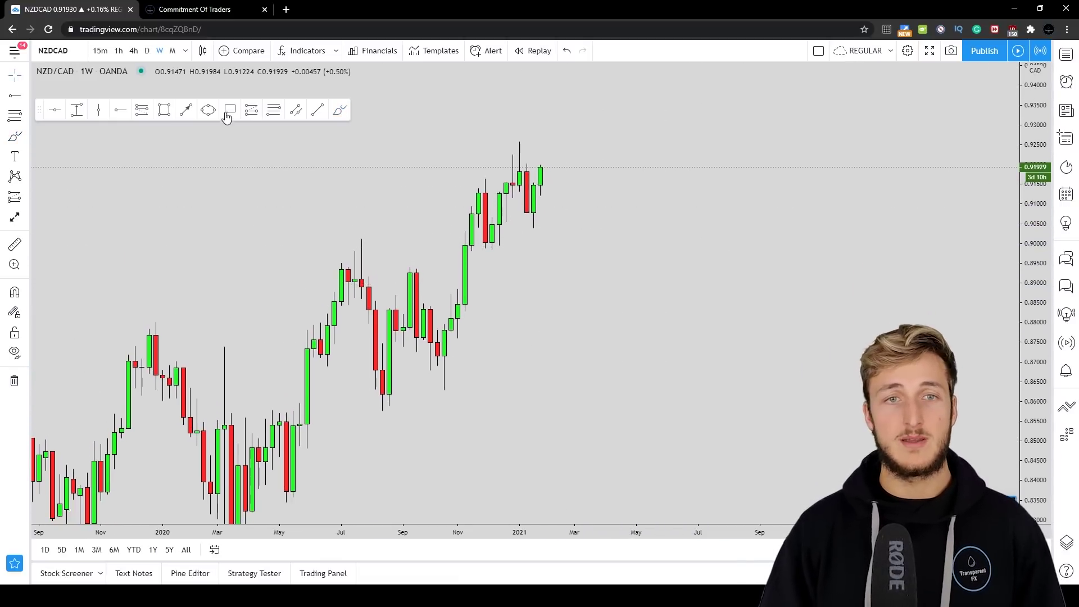
click(164, 110)
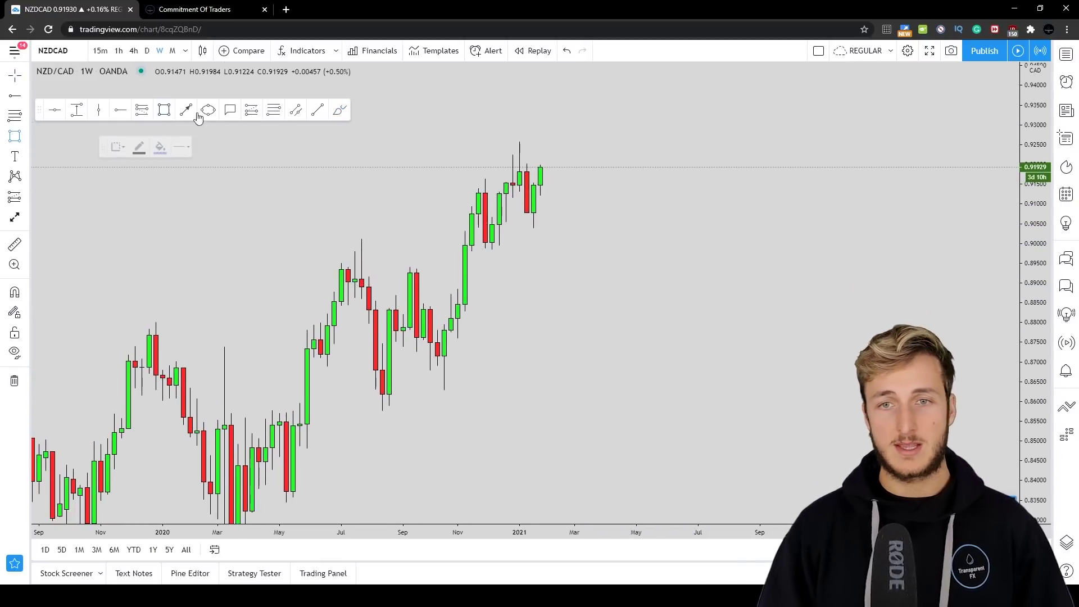
click(492, 187)
click(596, 179)
click(631, 267)
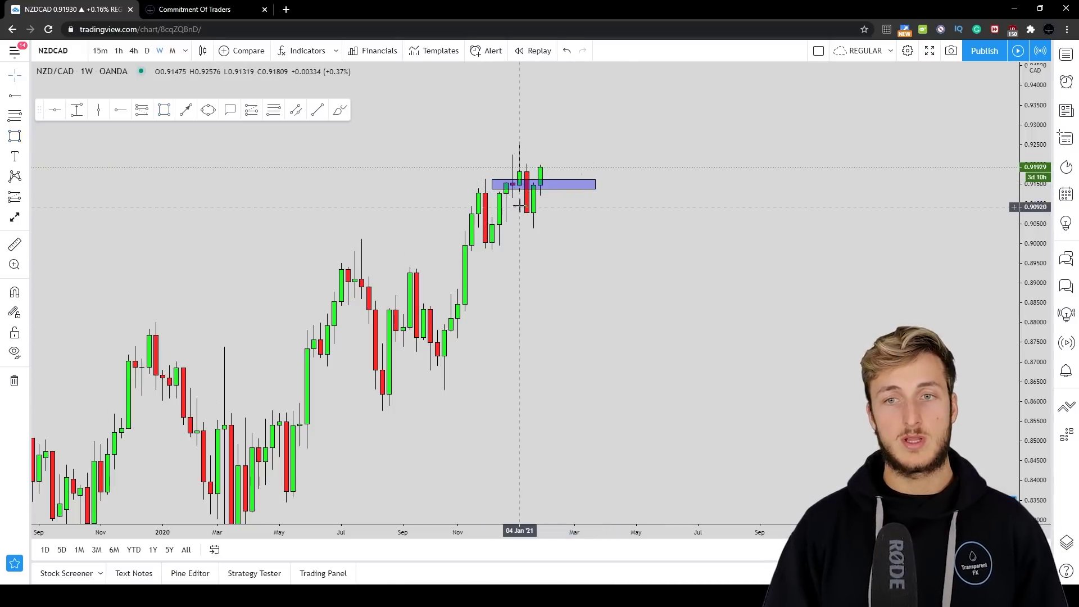
Step: Circle the candles inside the blue zone in red, deleting and undoing each attempt
click(340, 110)
mouse_move(518, 180)
mouse_down()
mouse_move(506, 194)
mouse_move(512, 175)
mouse_up()
click(357, 147)
drag(493, 249, 522, 148)
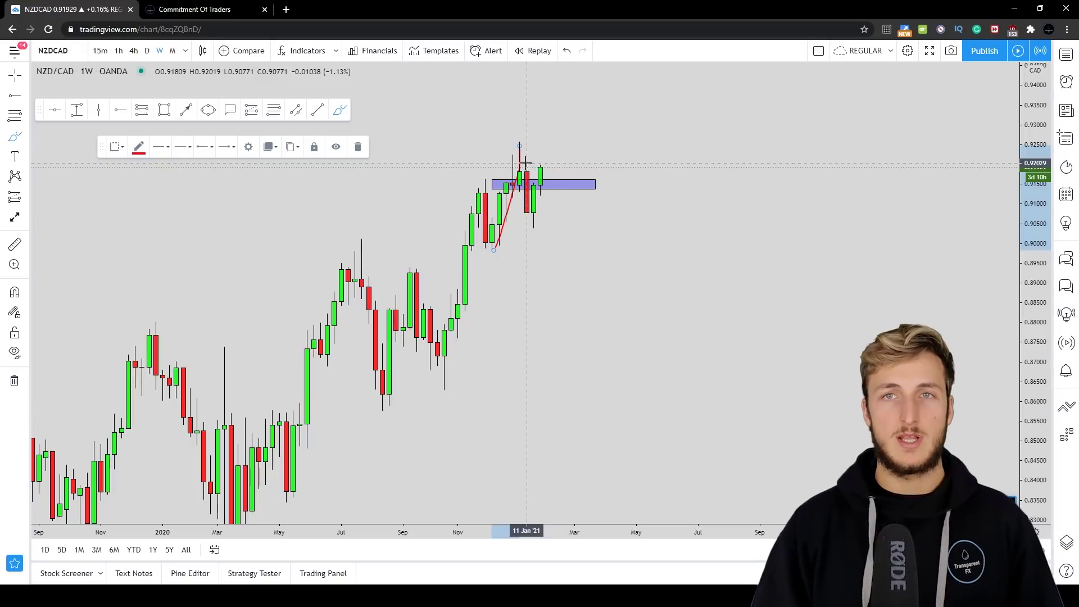
mouse_move(512, 178)
mouse_down()
mouse_move(521, 188)
mouse_move(512, 179)
mouse_up()
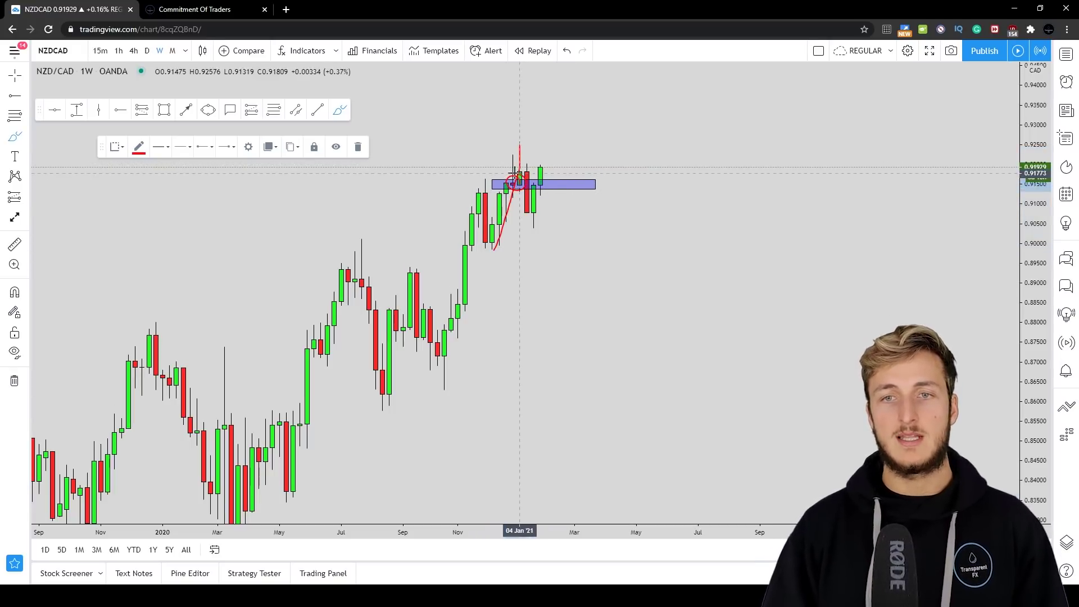
click(565, 53)
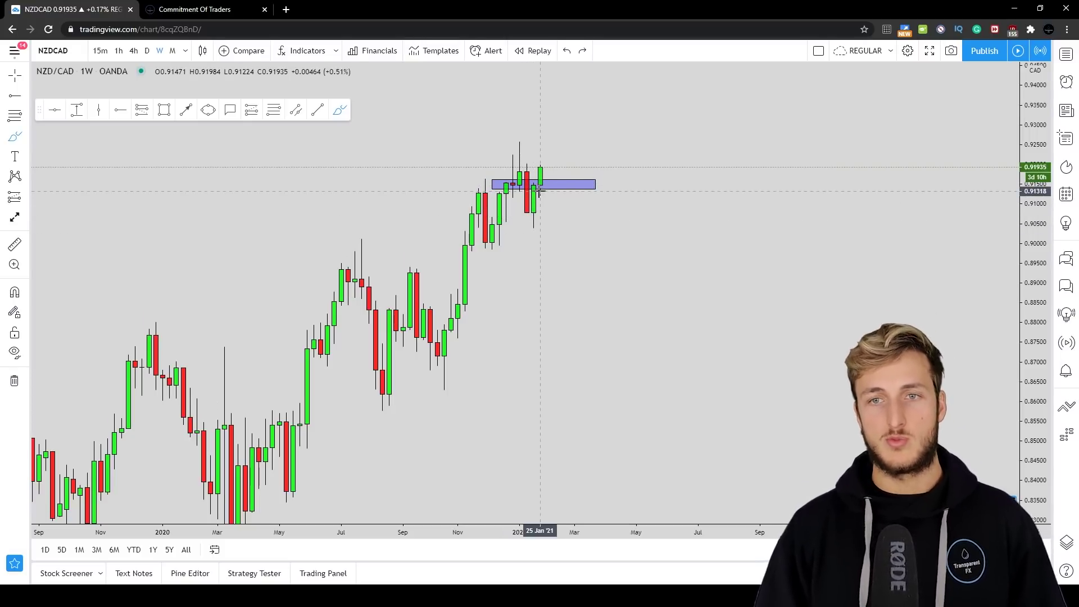
Step: Circle the latest weekly candle in red several times, removing each circle again
drag(548, 160, 547, 163)
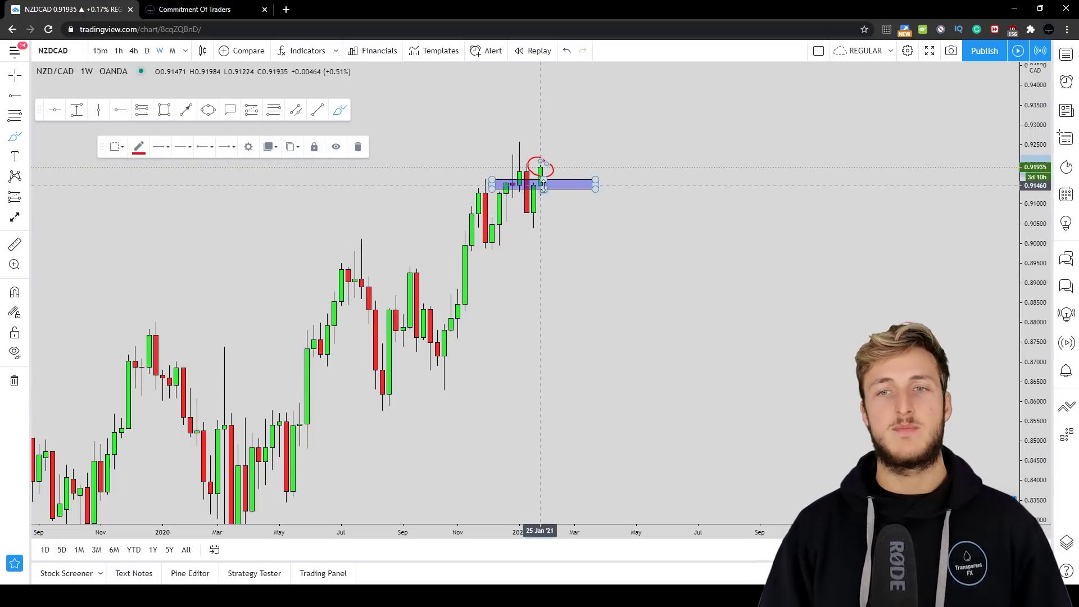
click(546, 189)
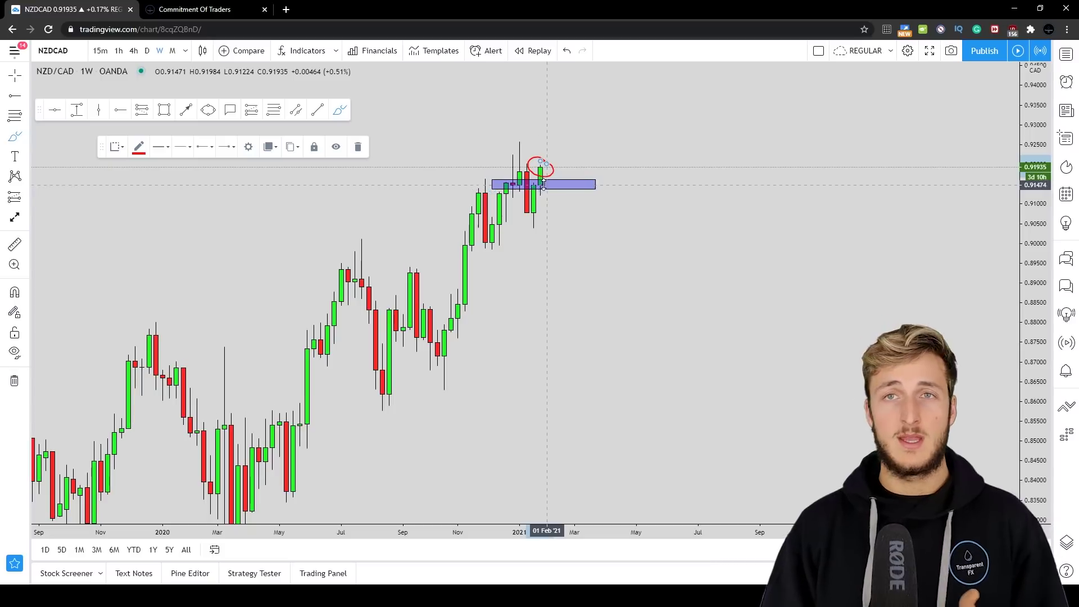
click(360, 147)
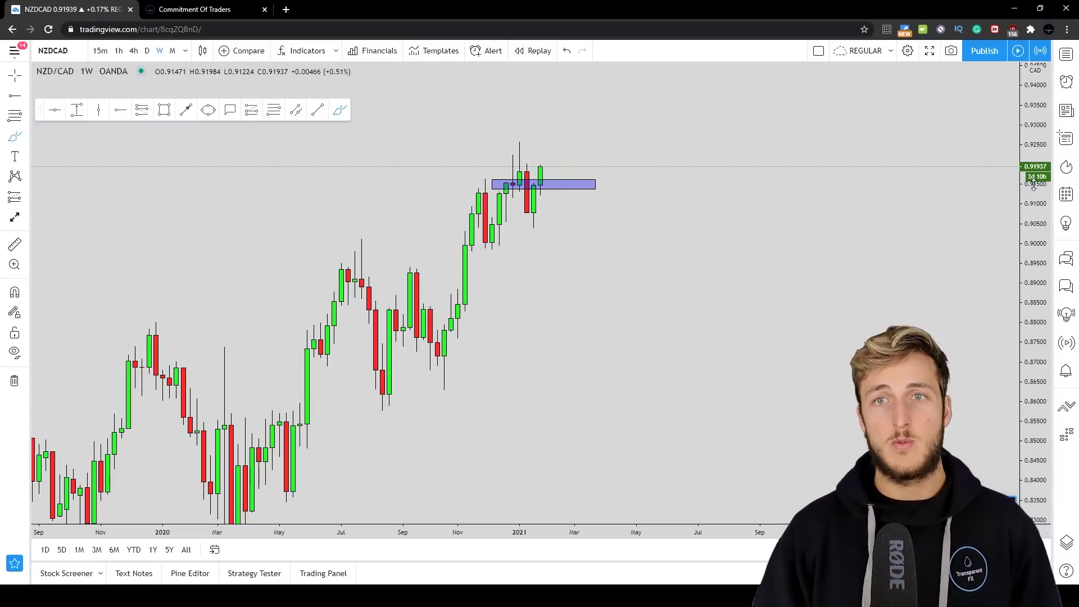
click(546, 187)
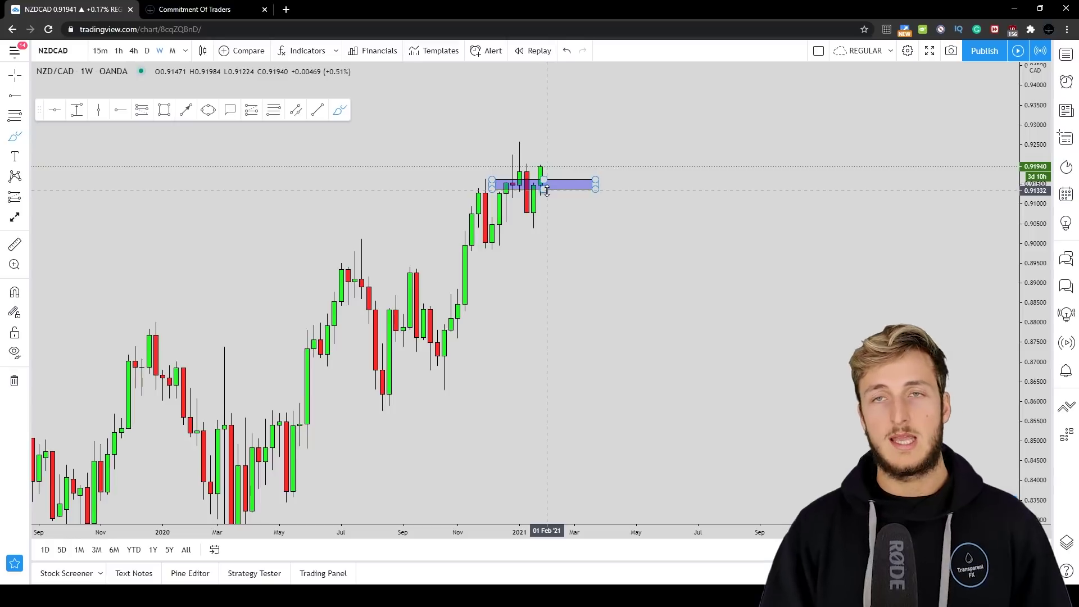
click(540, 162)
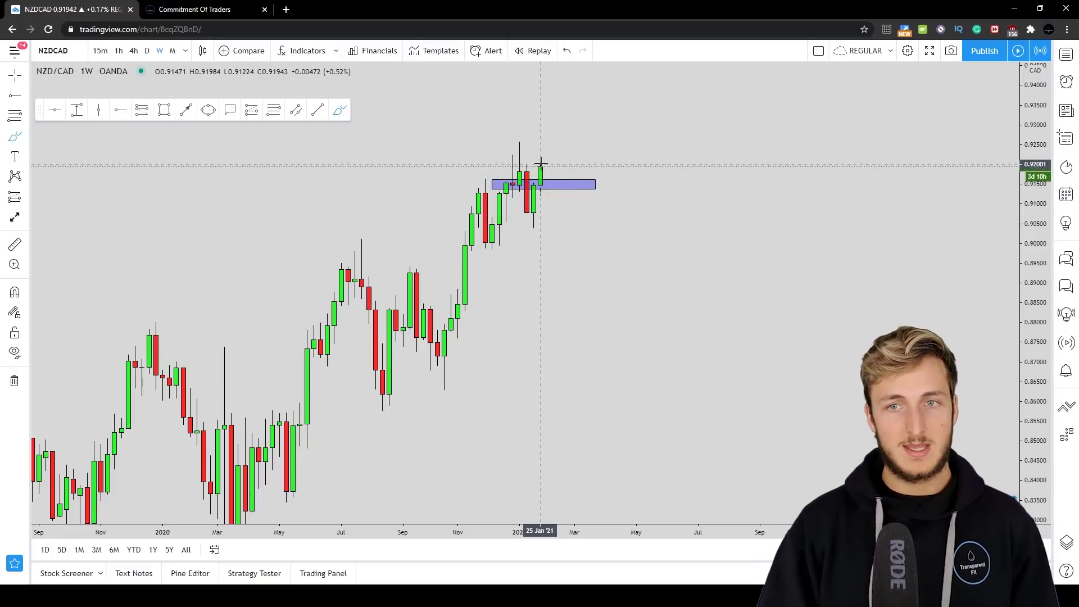
mouse_move(541, 173)
mouse_down()
mouse_move(547, 164)
mouse_move(554, 174)
mouse_move(540, 171)
mouse_up()
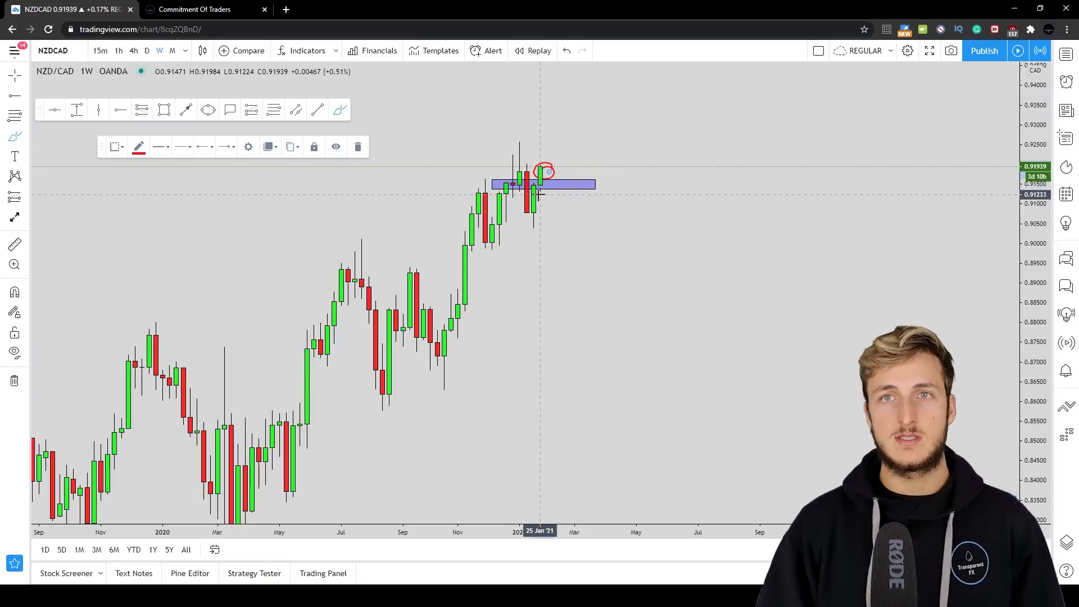
click(534, 187)
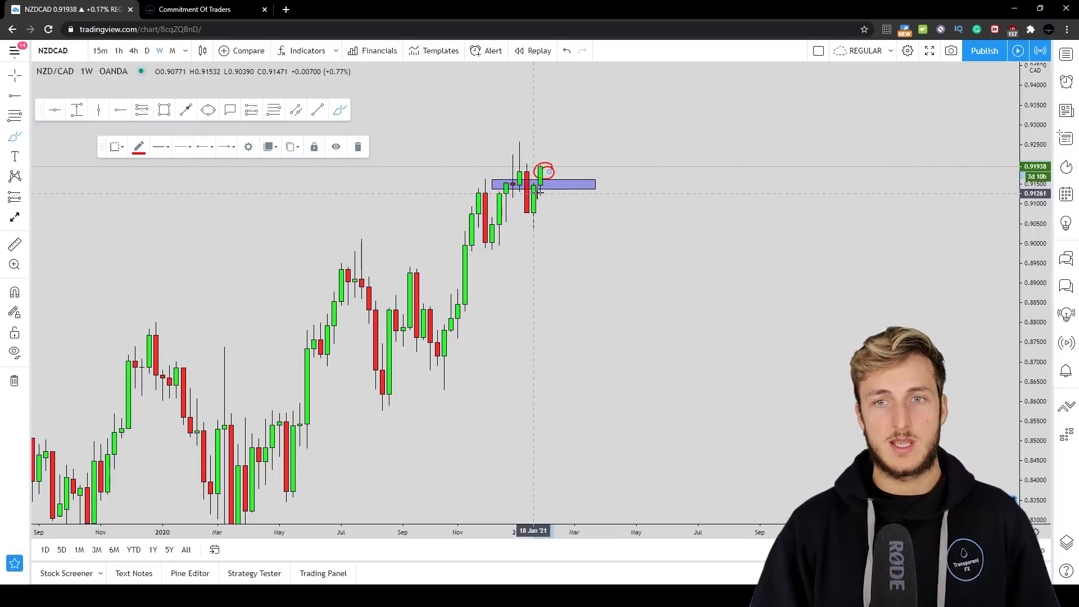
key(Delete)
drag(554, 168, 540, 165)
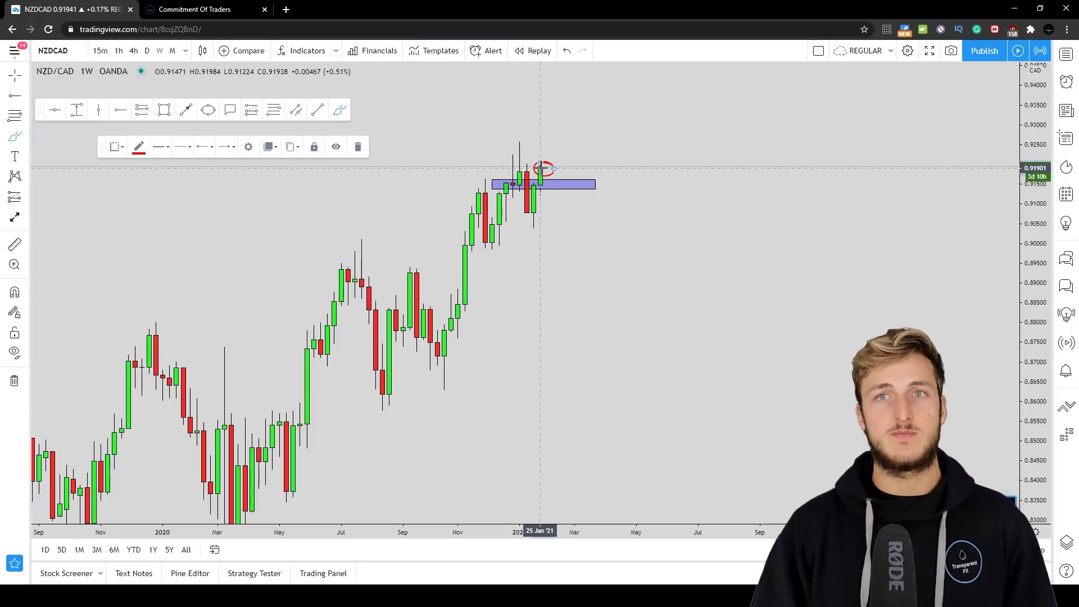
click(357, 146)
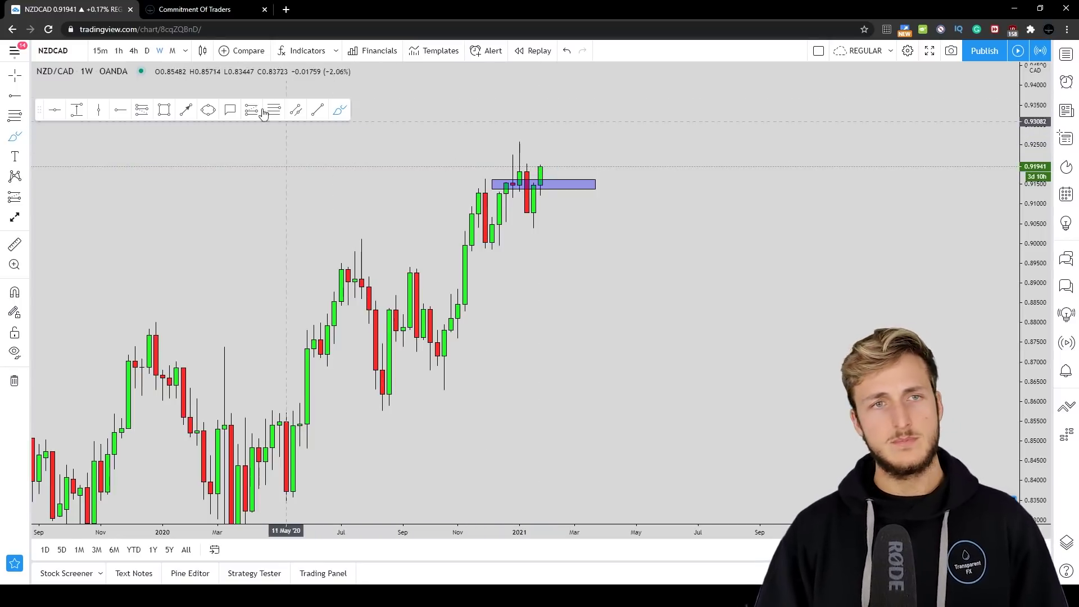
Step: Switch to the daily chart, rescale it to fit, and delete the blue zone
click(146, 50)
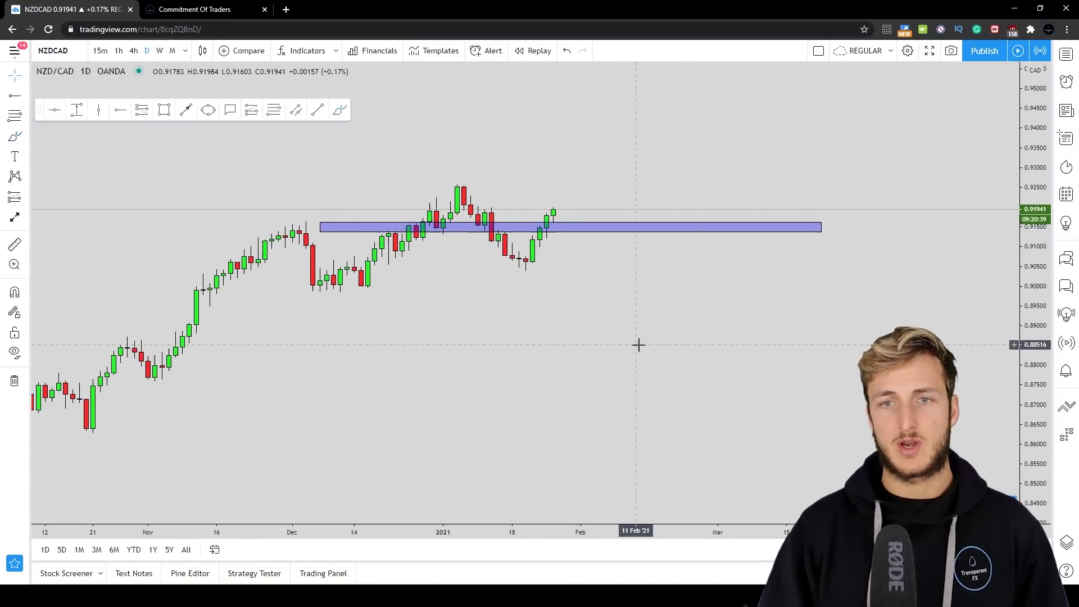
right_click(831, 313)
click(566, 268)
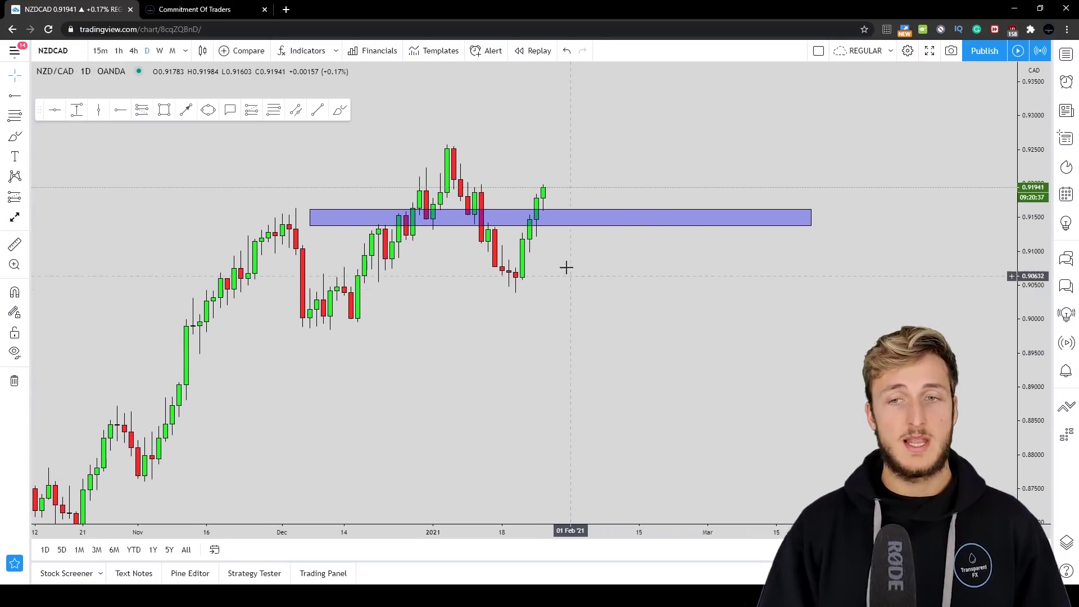
click(561, 220)
click(312, 147)
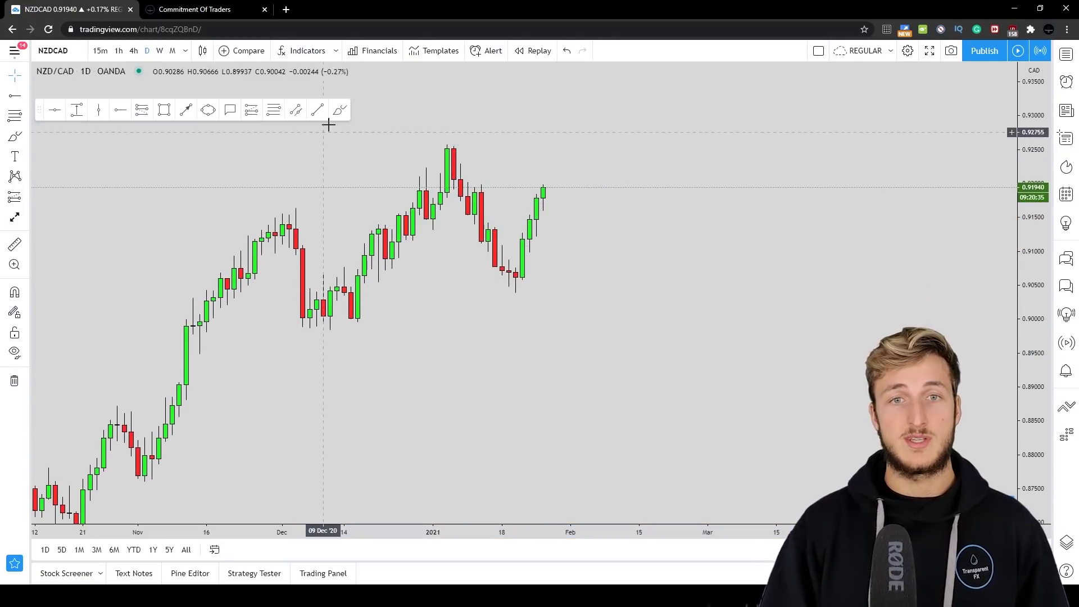
Step: Trace the recent dip in red and sketch a pullback from the last candle, undoing the extra projections
click(340, 110)
mouse_move(482, 181)
mouse_down()
mouse_move(484, 255)
mouse_move(491, 224)
mouse_move(509, 285)
mouse_move(543, 188)
mouse_up()
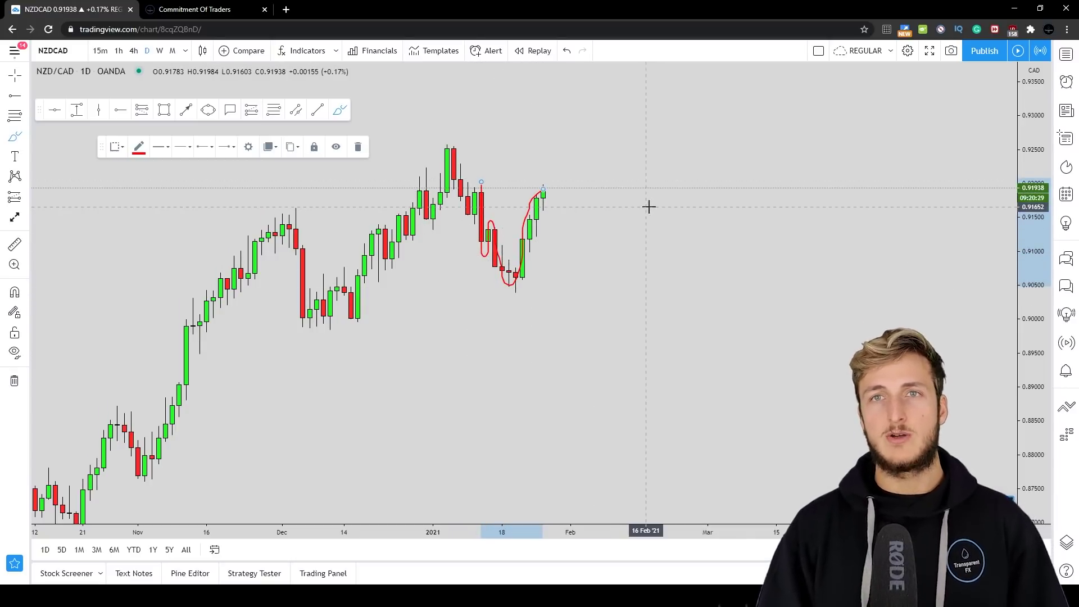
mouse_move(627, 180)
mouse_down()
mouse_move(650, 260)
mouse_move(680, 222)
mouse_move(693, 288)
mouse_move(728, 179)
mouse_move(740, 219)
mouse_up()
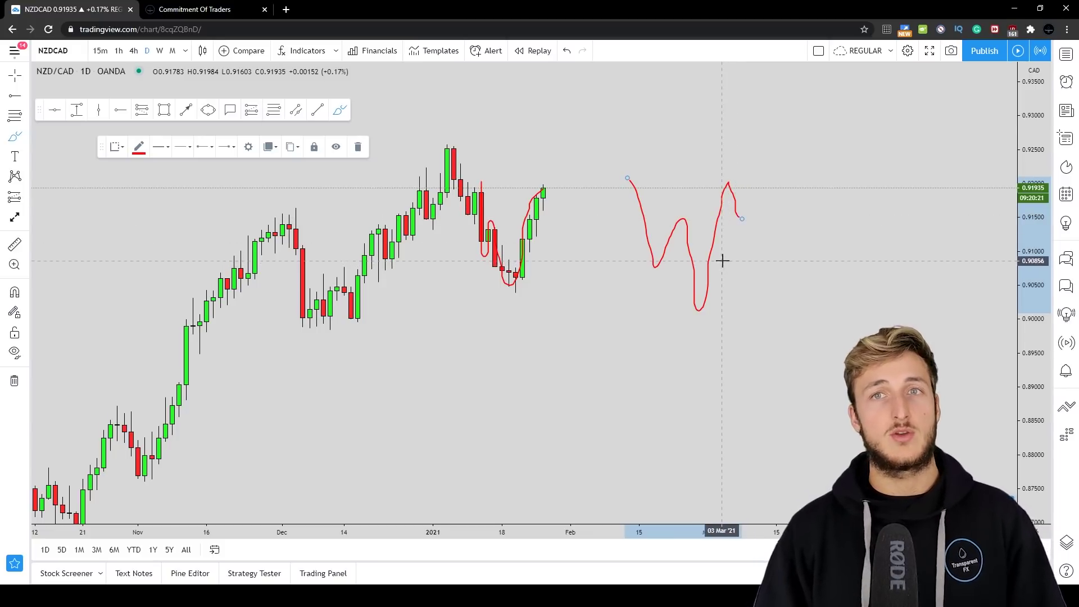
drag(689, 224, 729, 223)
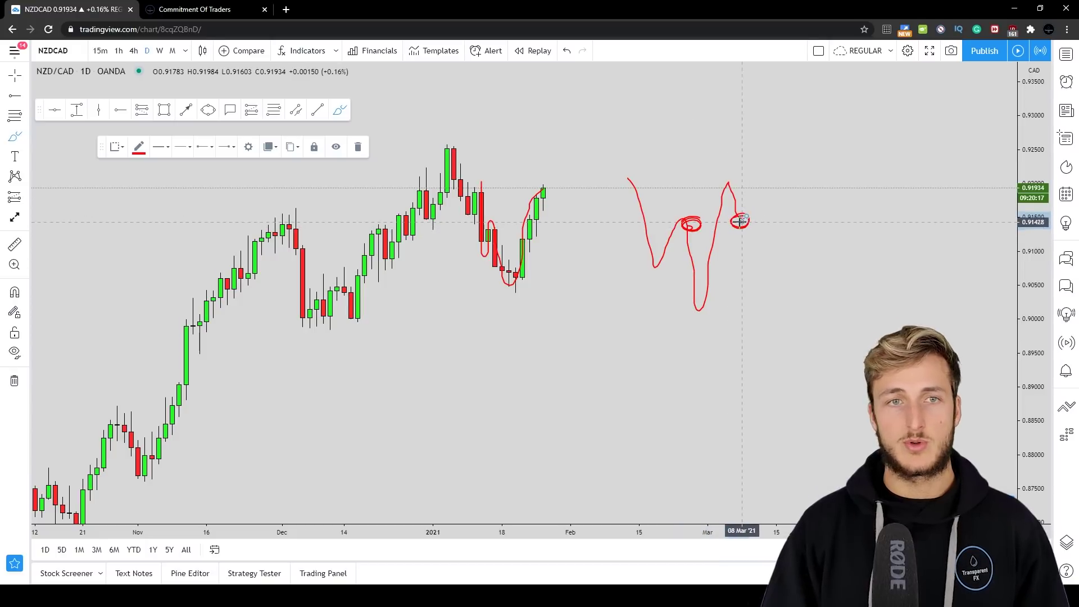
click(567, 51)
click(567, 51)
click(567, 50)
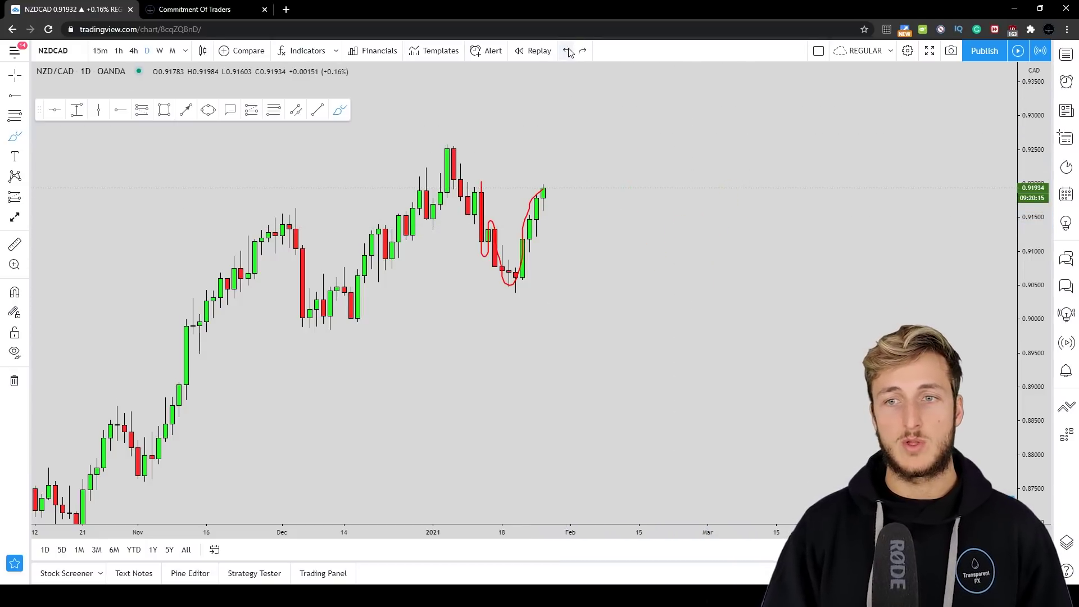
drag(543, 189, 571, 225)
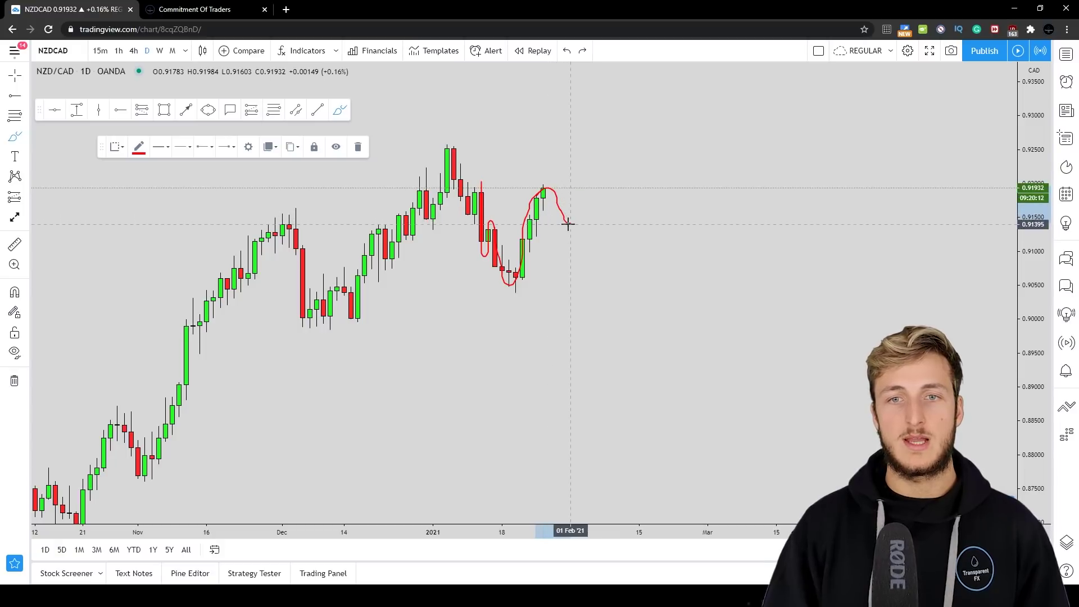
click(164, 111)
Step: Draw a zone across the recent dip and delete the leftover red stroke and arc
drag(487, 229, 619, 242)
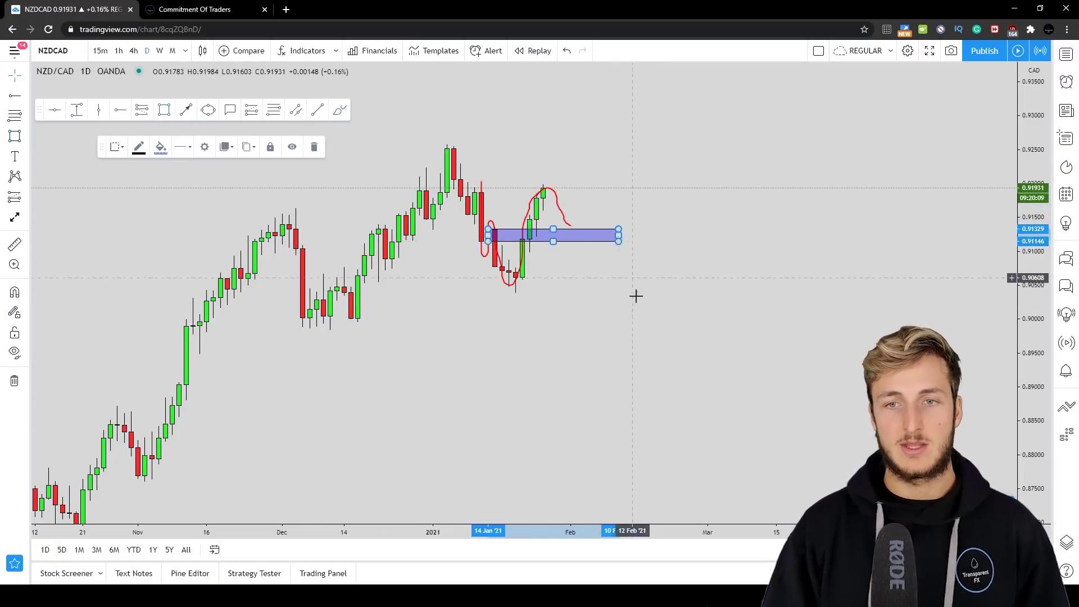
click(636, 296)
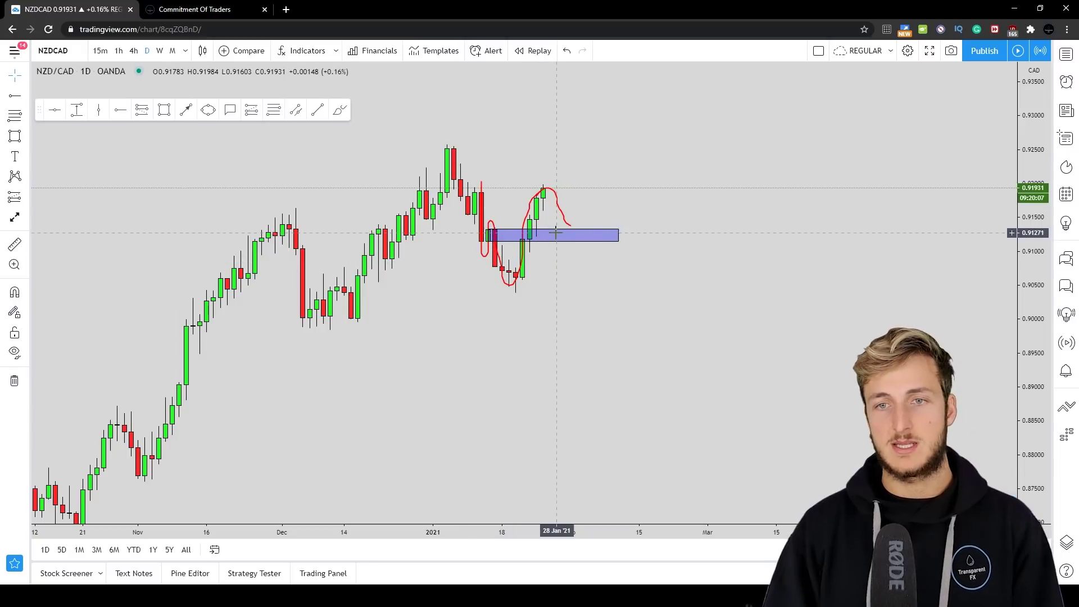
click(531, 206)
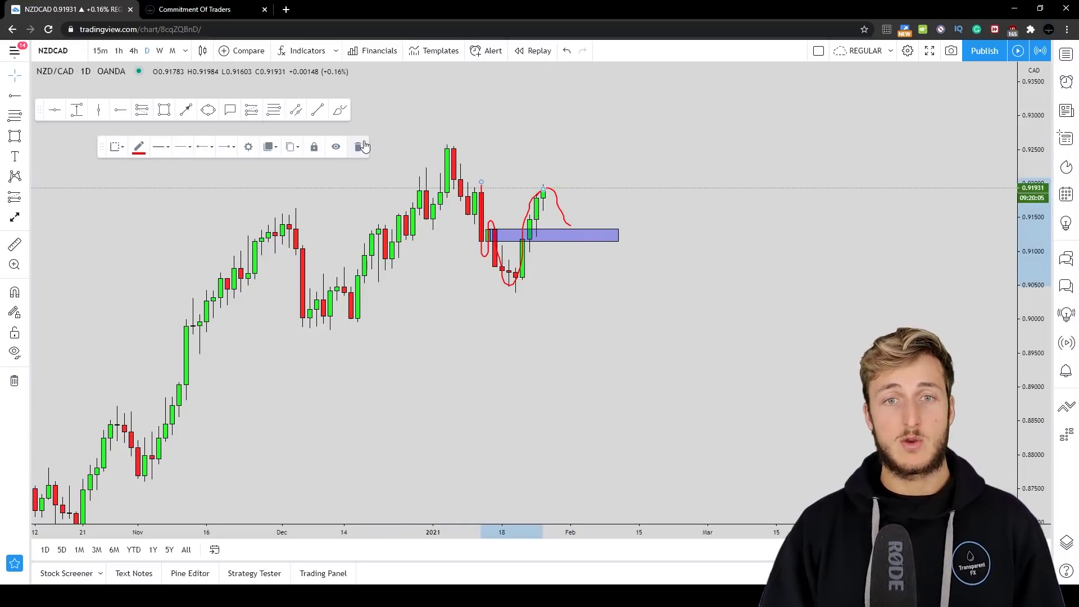
key(Delete)
click(558, 202)
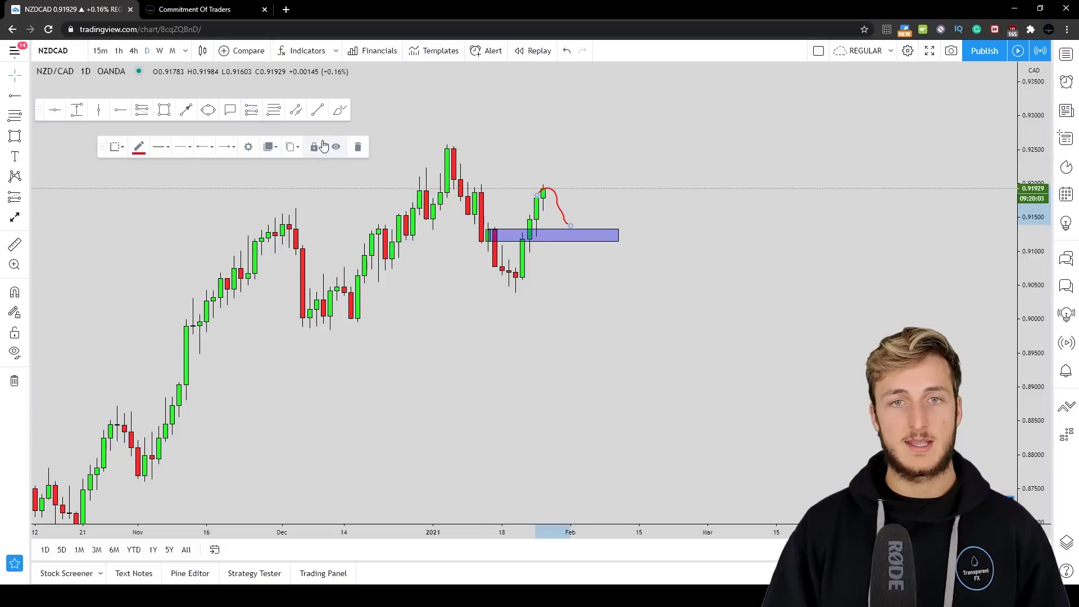
key(Delete)
Step: Sketch red paths from the January high and the latest candle down to the zone, then undo them all
click(340, 110)
drag(487, 180, 515, 292)
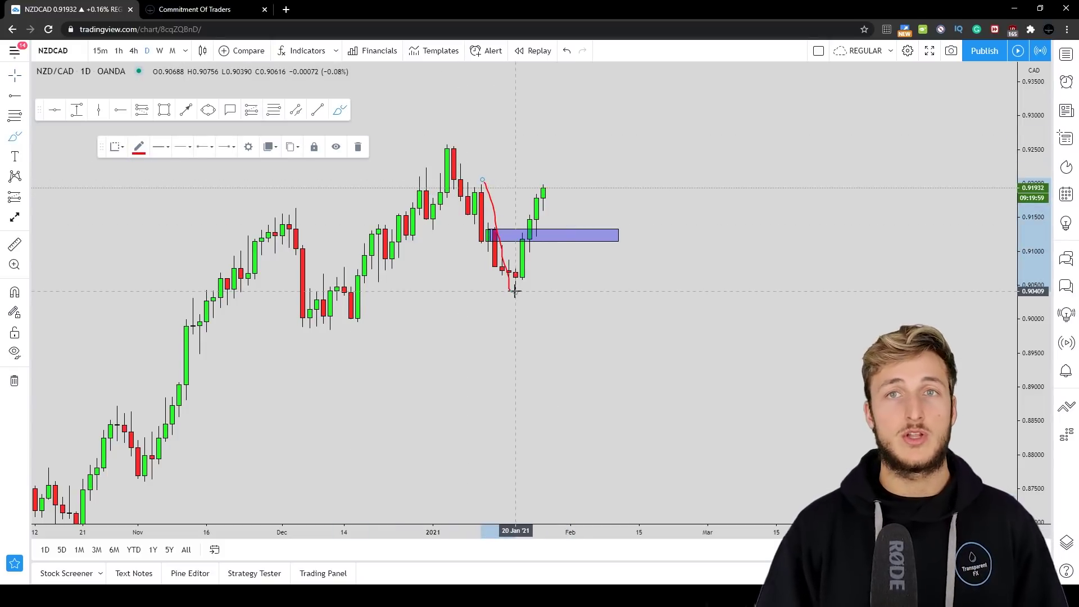
mouse_move(487, 225)
mouse_down()
mouse_move(477, 239)
mouse_move(498, 240)
mouse_move(491, 229)
mouse_move(582, 231)
mouse_up()
click(567, 51)
click(568, 50)
click(567, 51)
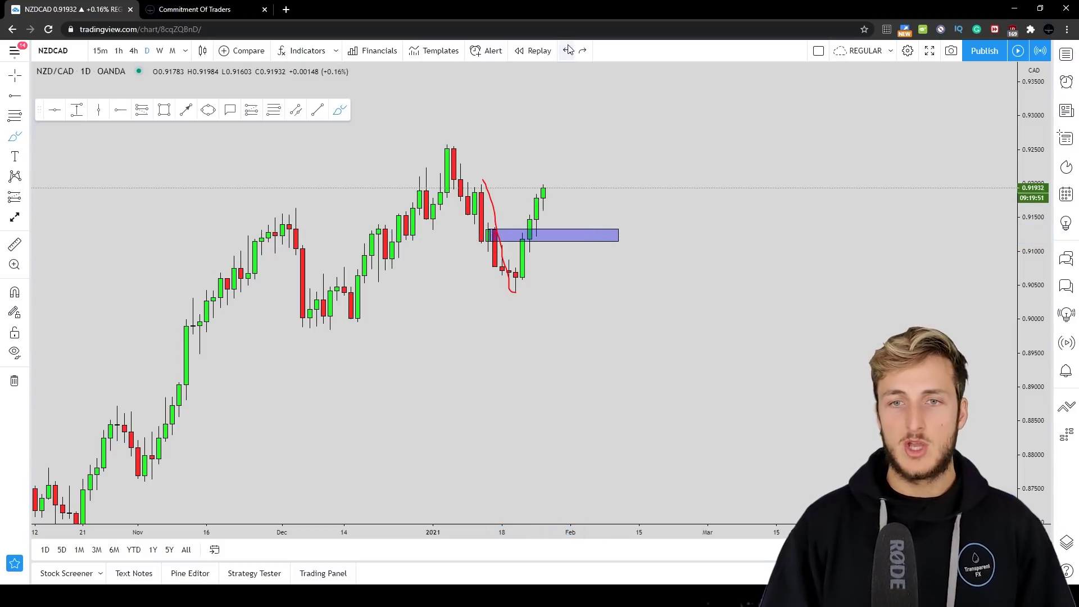
mouse_move(475, 179)
mouse_down()
mouse_move(517, 293)
mouse_move(541, 185)
mouse_move(565, 231)
mouse_up()
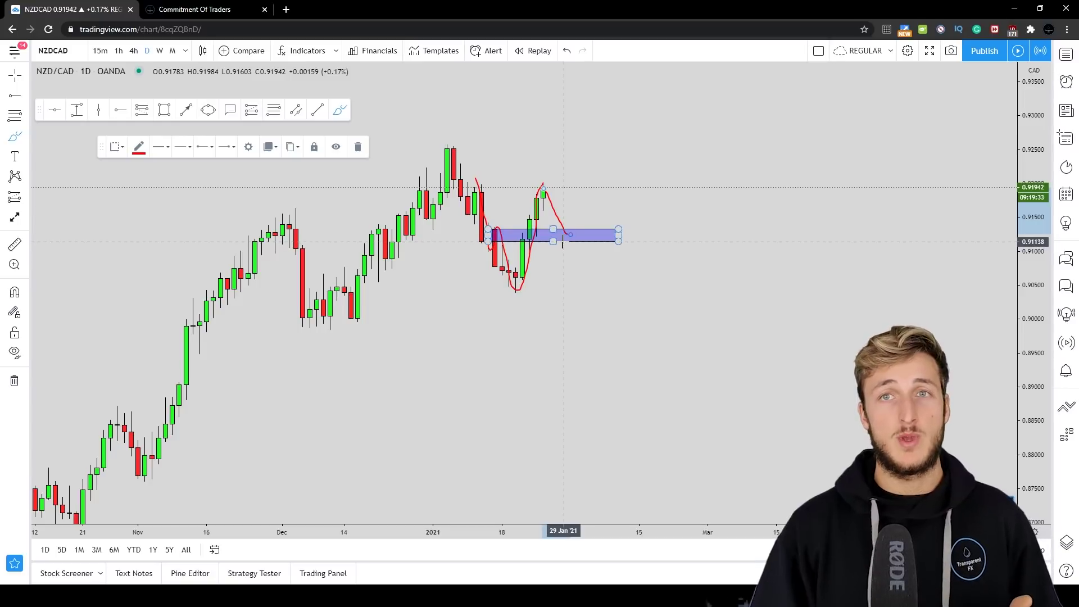
click(565, 54)
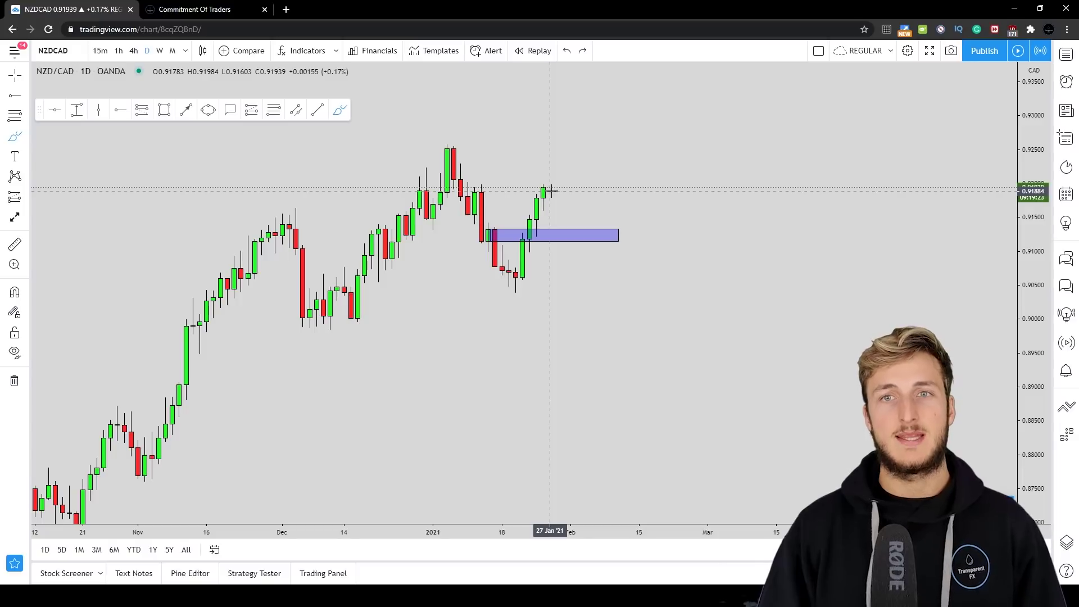
drag(544, 187, 569, 227)
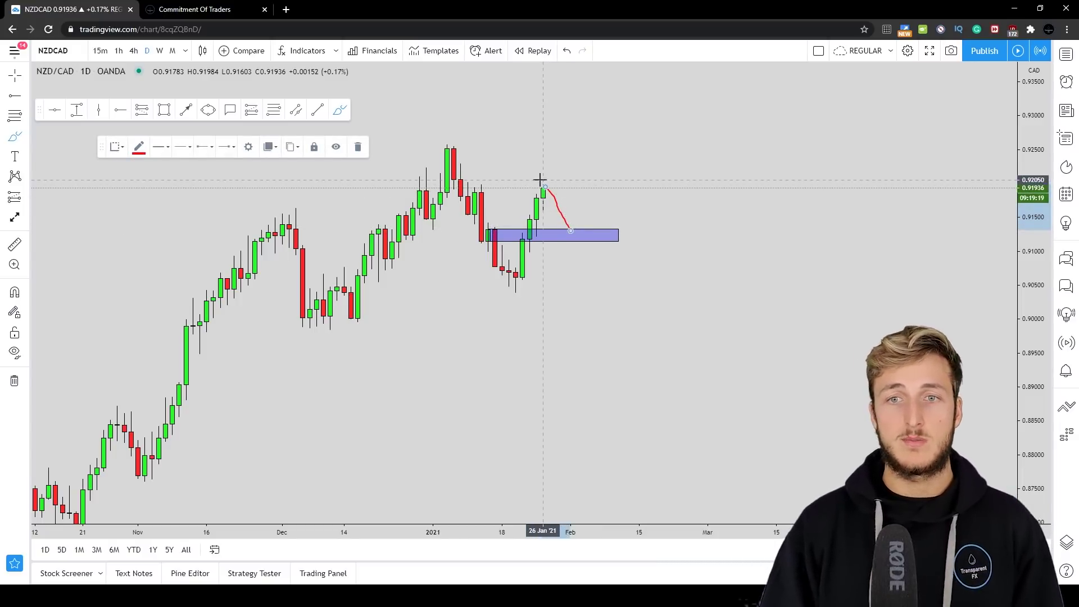
mouse_move(499, 226)
mouse_down()
mouse_move(510, 236)
mouse_move(577, 226)
mouse_up()
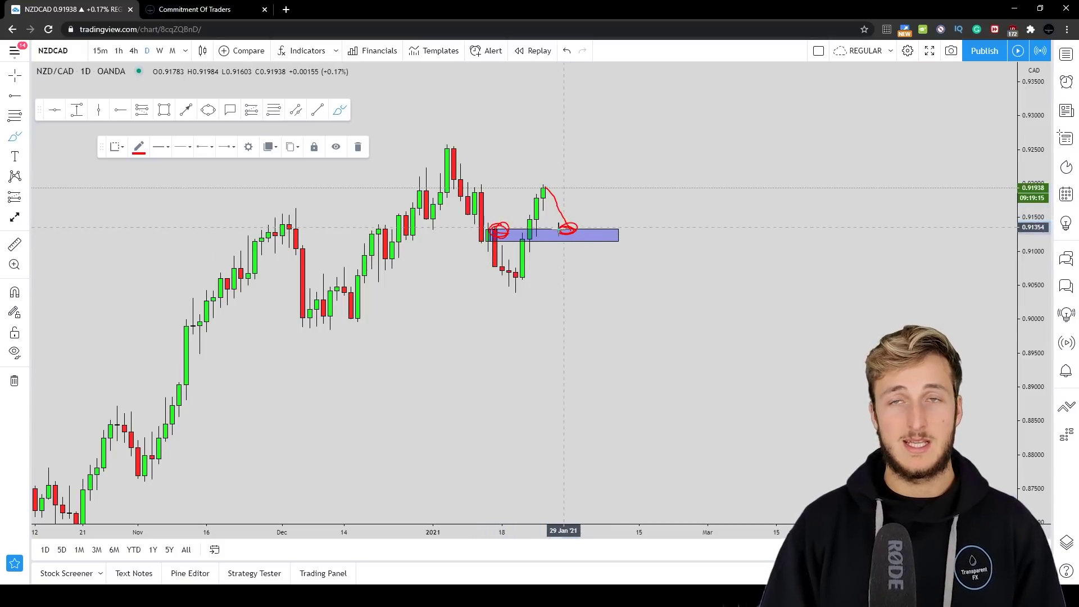
click(566, 51)
click(566, 51)
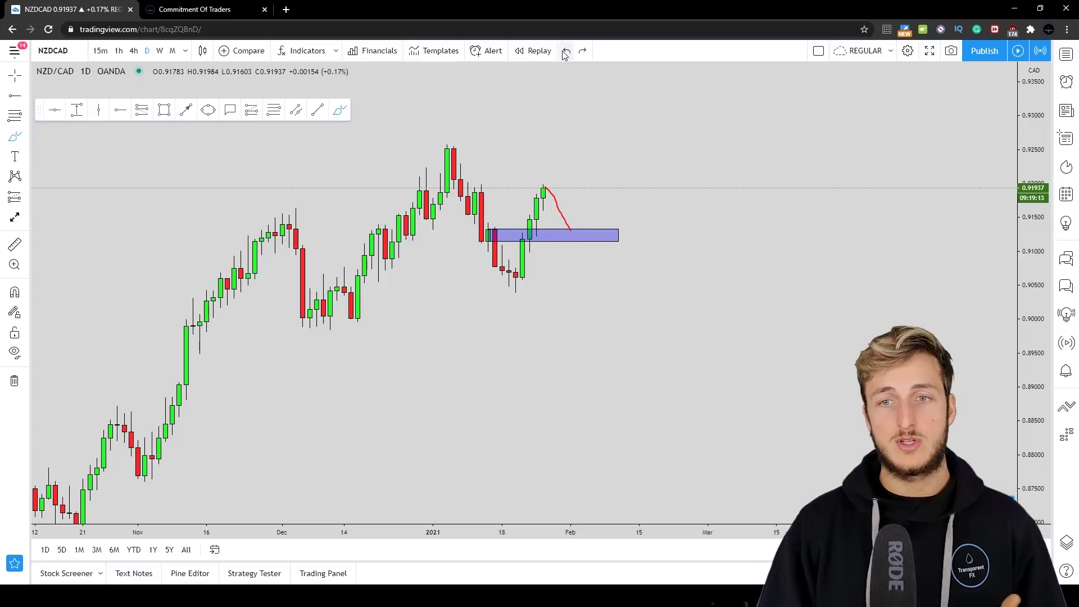
click(566, 51)
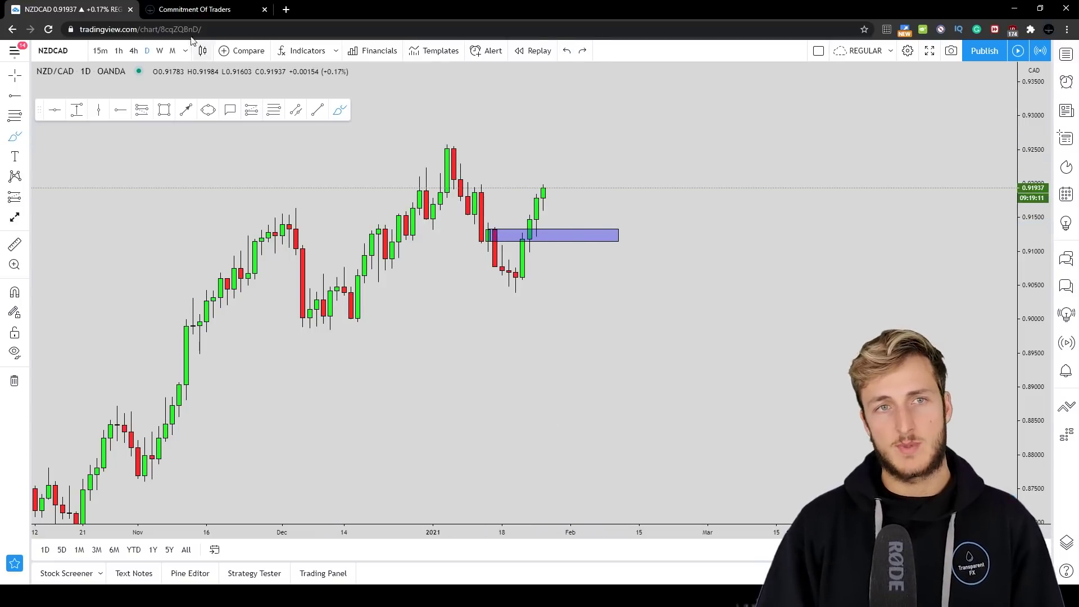
Step: Check the New Zealand Dollar's latest figures (net 15,983, longs change 1,866, shorts change 590), then show the Canadian Dollar table
click(196, 9)
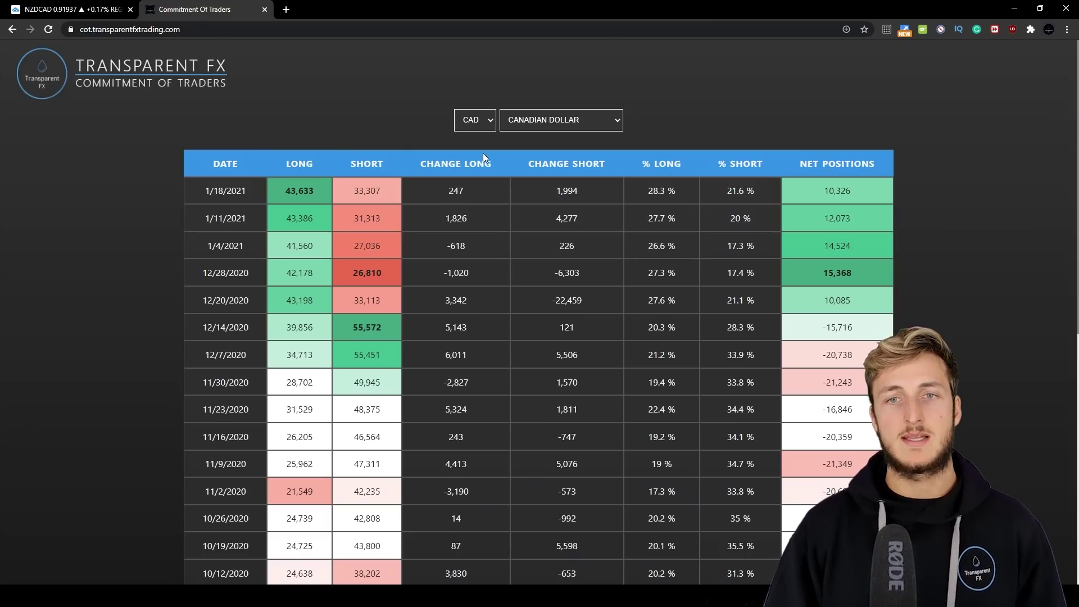
key(n)
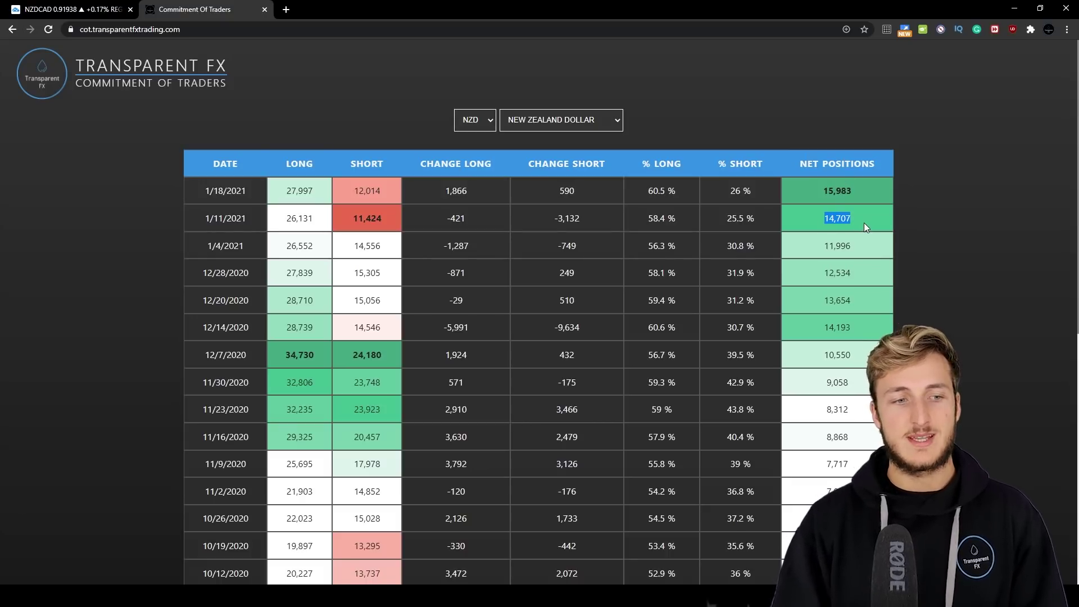
drag(824, 191, 838, 191)
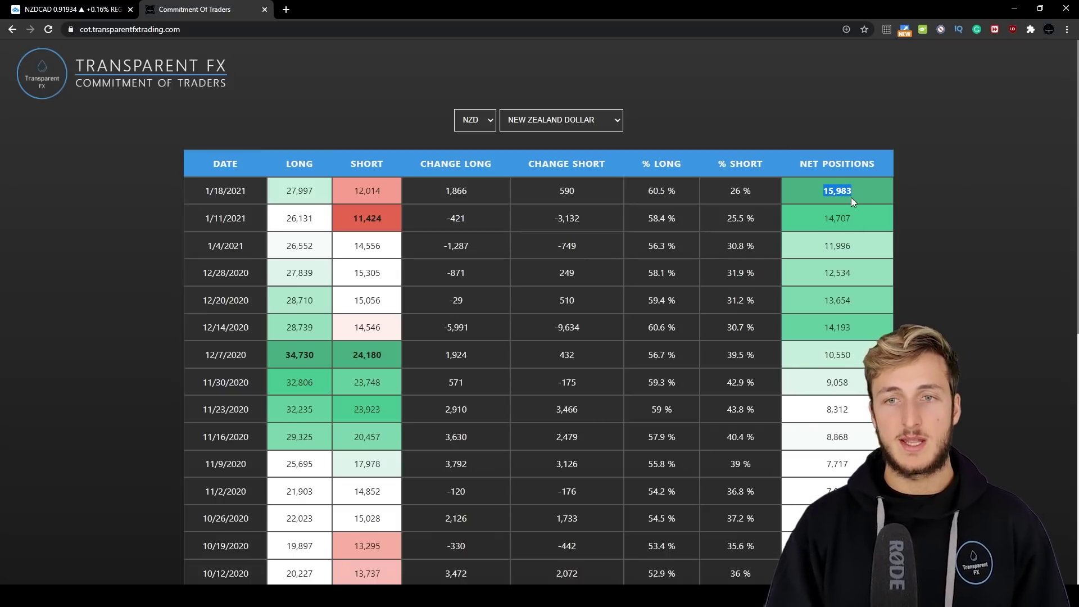
drag(440, 189, 477, 191)
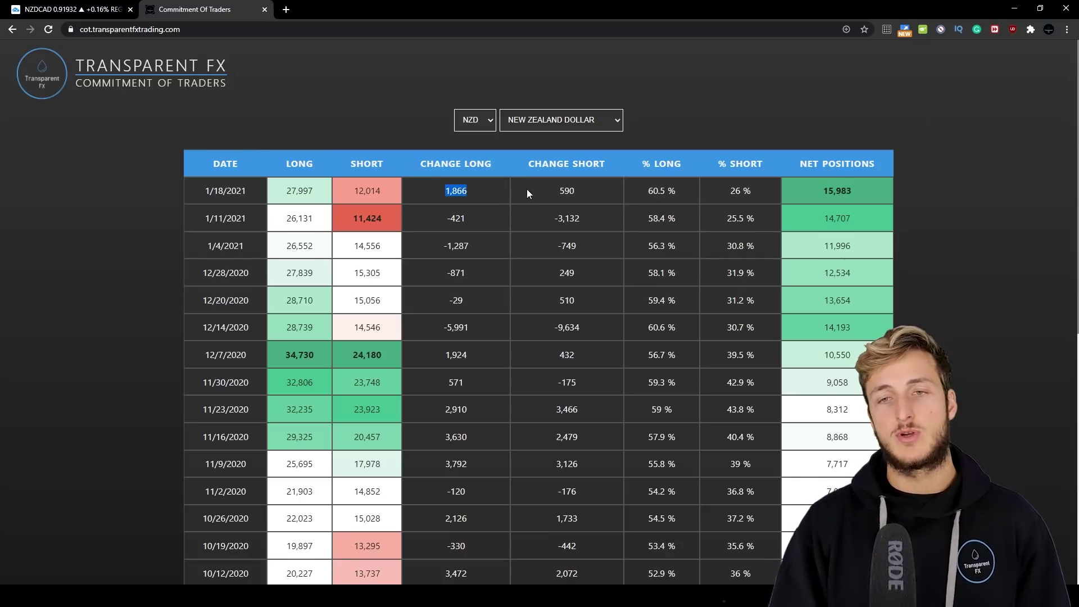
drag(546, 190, 579, 191)
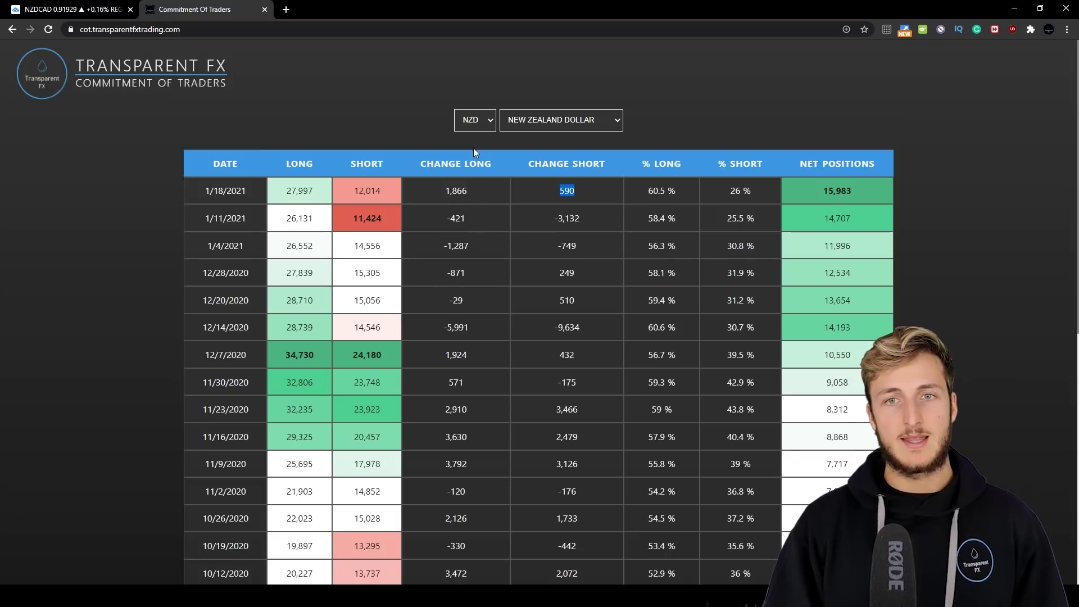
key(c)
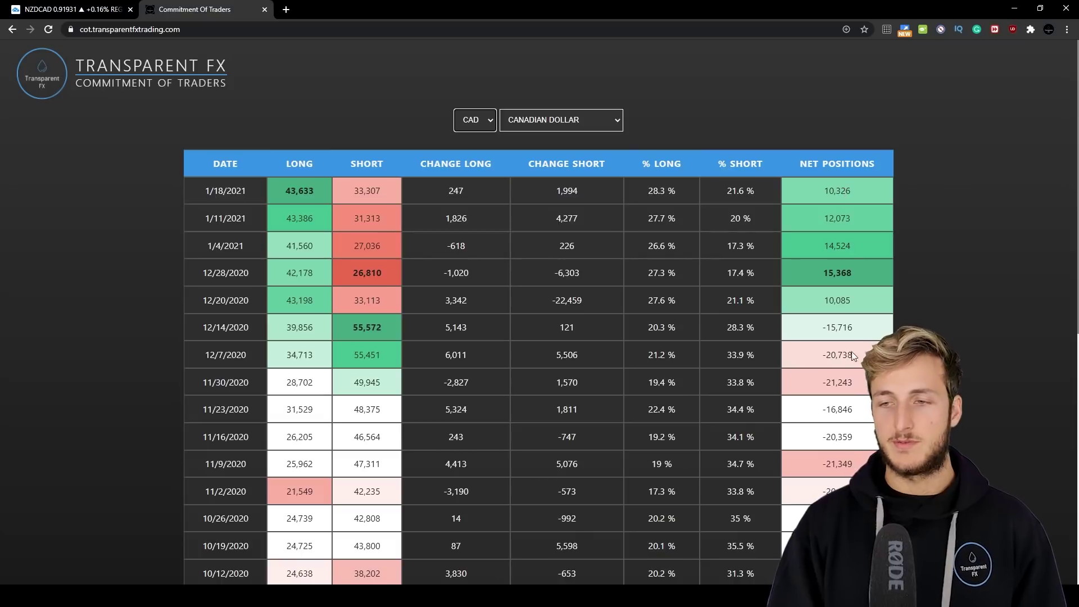
Step: Highlight the 11/30/2020 CAD figures: net -21,243, shorts 49,945, longs 28,702
triple_click(865, 384)
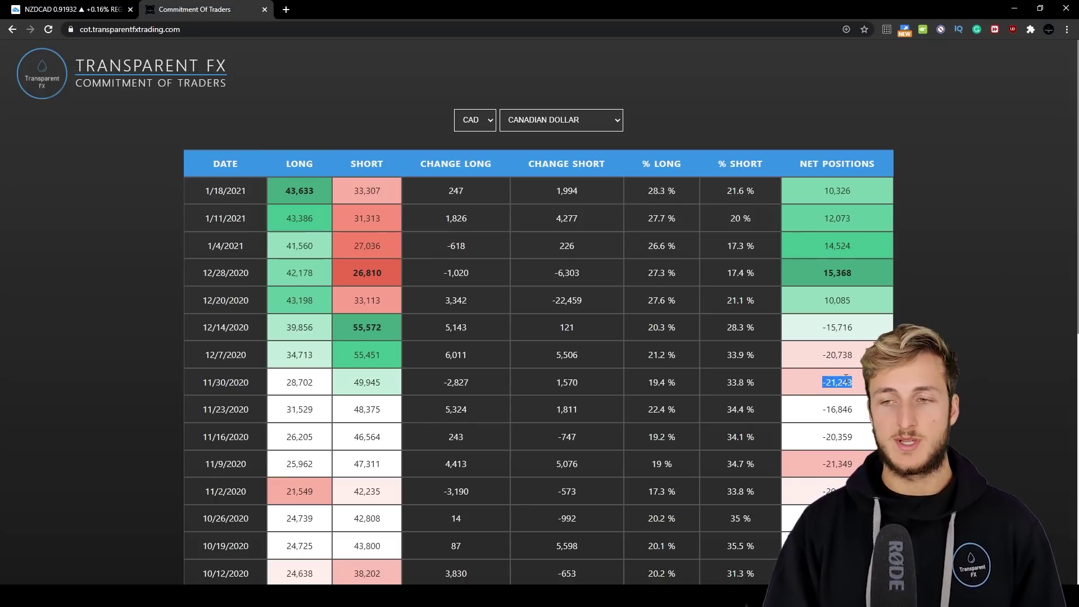
double_click(384, 383)
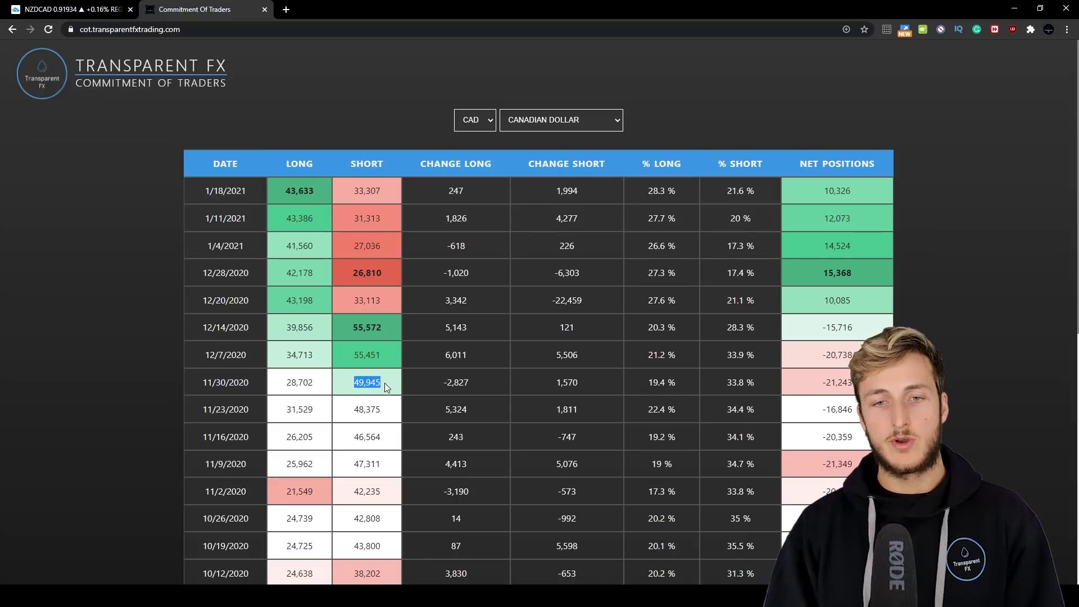
double_click(285, 382)
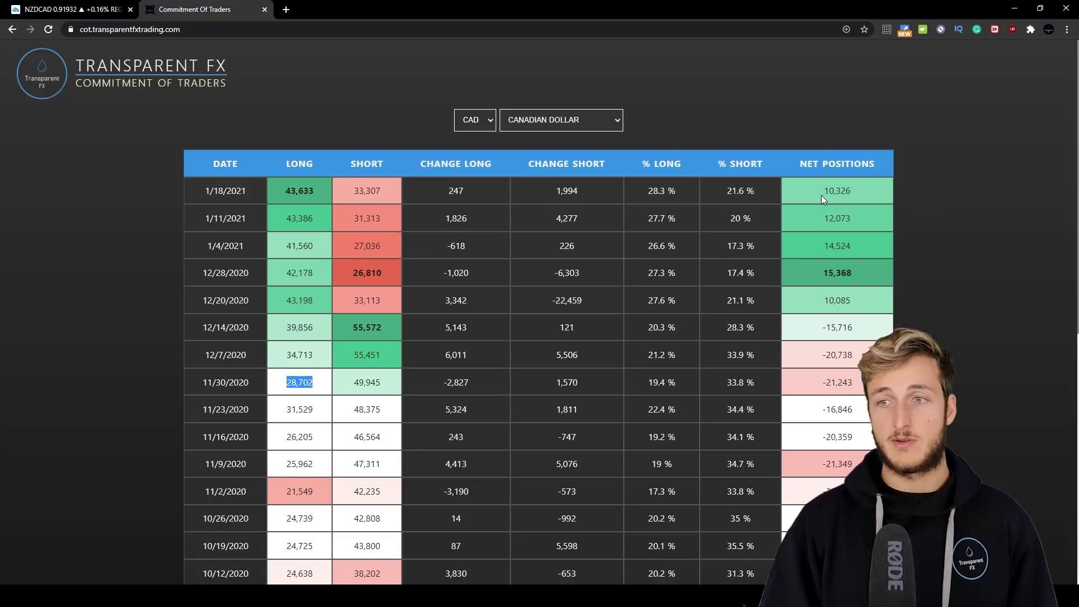
Step: Highlight the latest CAD net position 10,326 and longs 43,633, then return to the NZD/CAD chart
drag(824, 193, 855, 193)
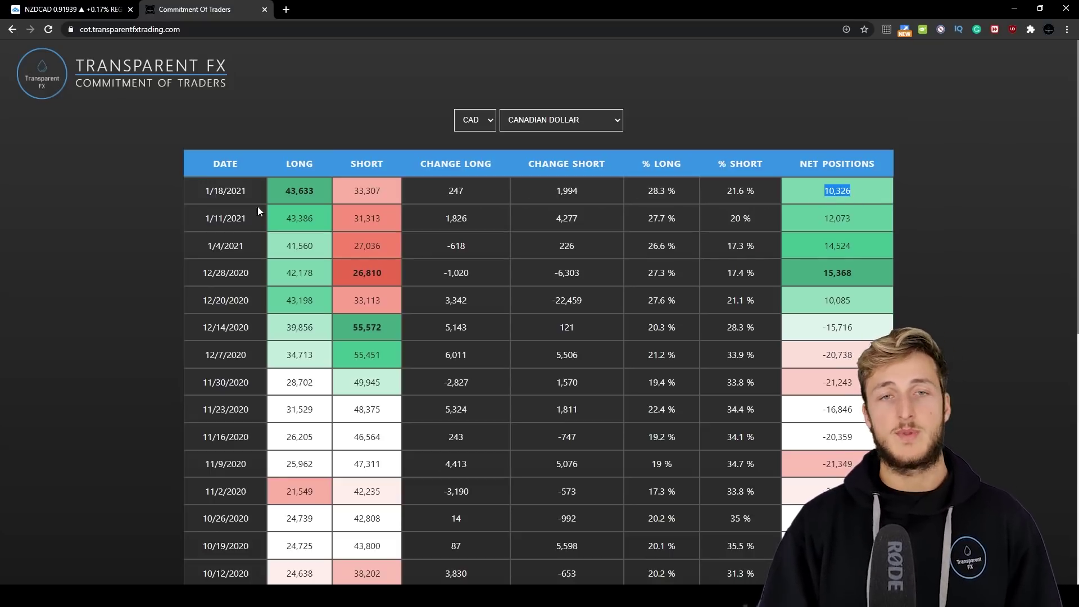
drag(284, 189, 392, 191)
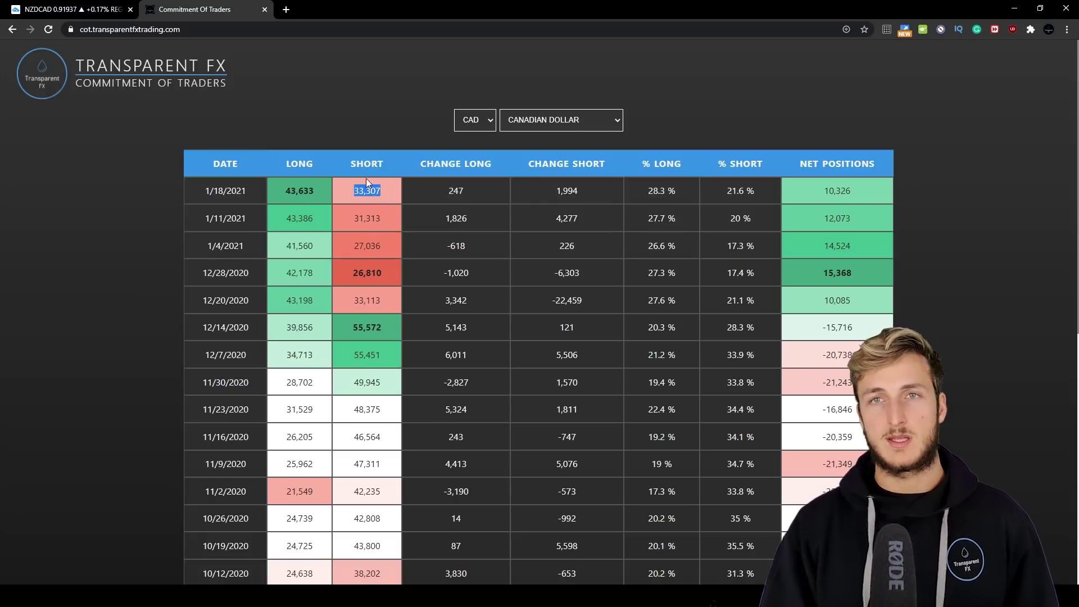
click(87, 12)
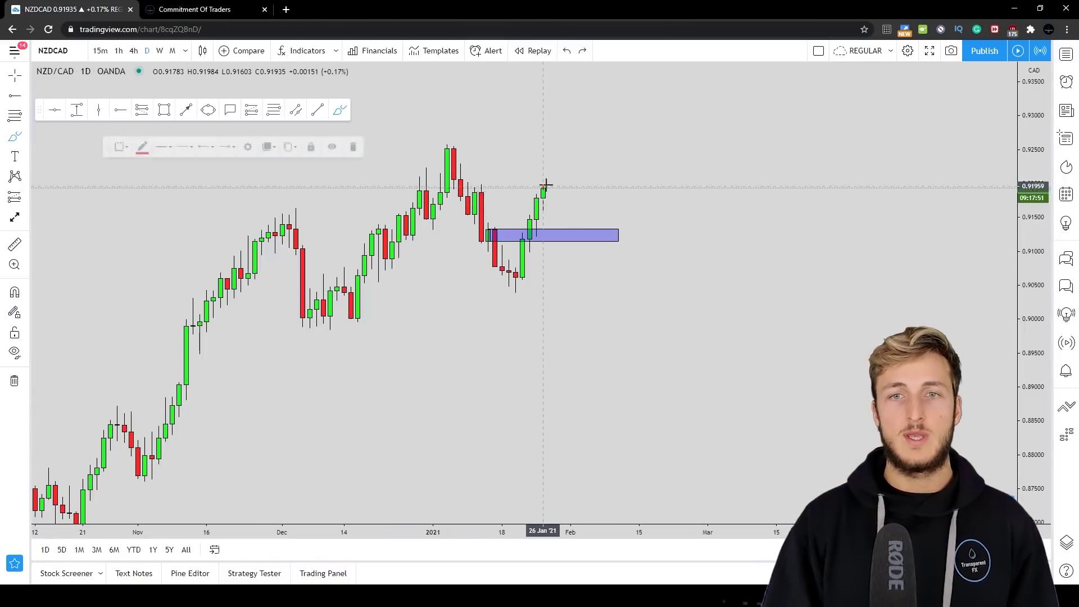
mouse_move(545, 187)
mouse_down()
mouse_move(569, 231)
mouse_move(565, 246)
mouse_up()
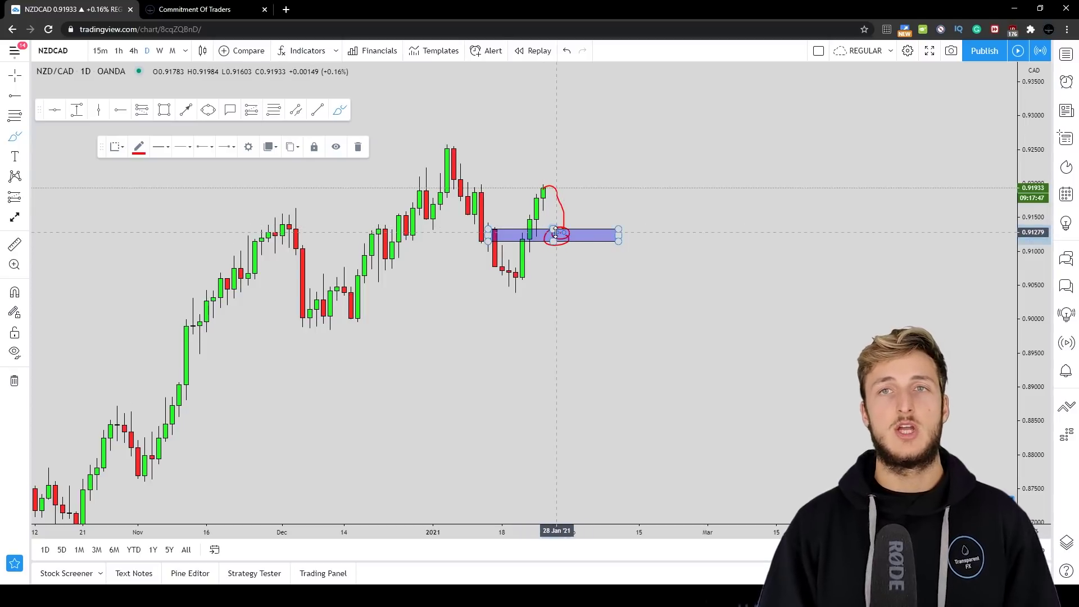
click(565, 51)
click(565, 51)
drag(651, 395, 657, 449)
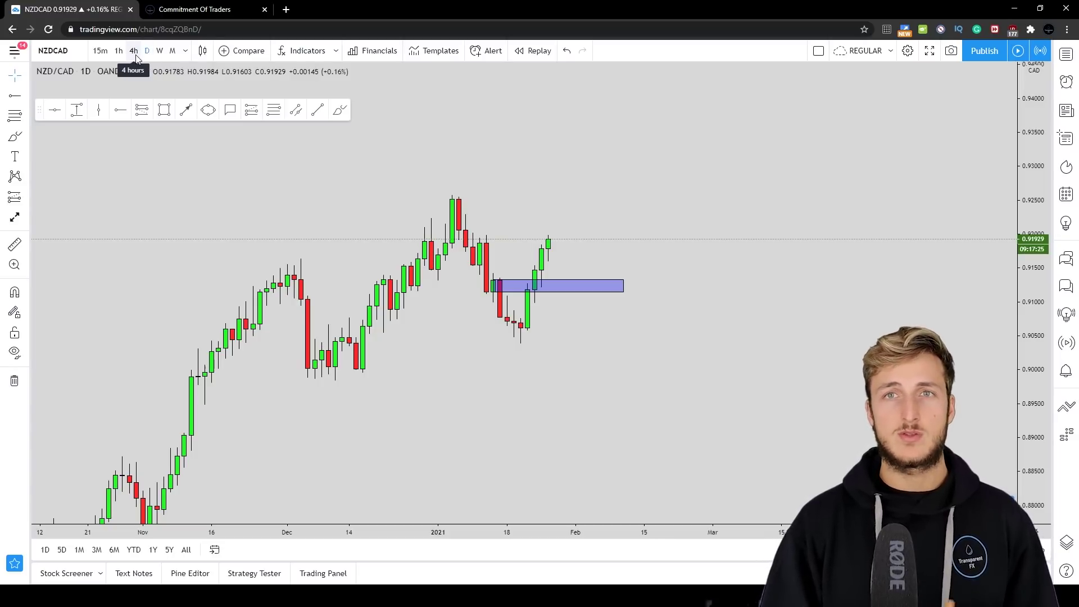
Step: Ring the latest candles with a yellow ellipse, add a red stroke inside, and a blue arrow down to the zone
click(208, 110)
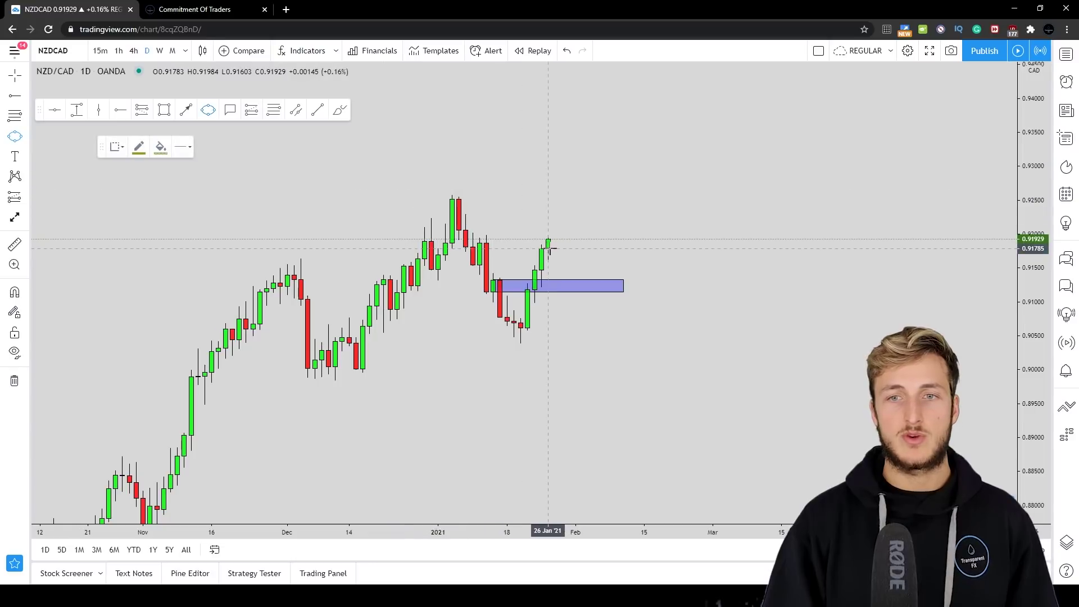
mouse_move(553, 230)
mouse_down()
mouse_move(554, 214)
mouse_move(570, 225)
mouse_up()
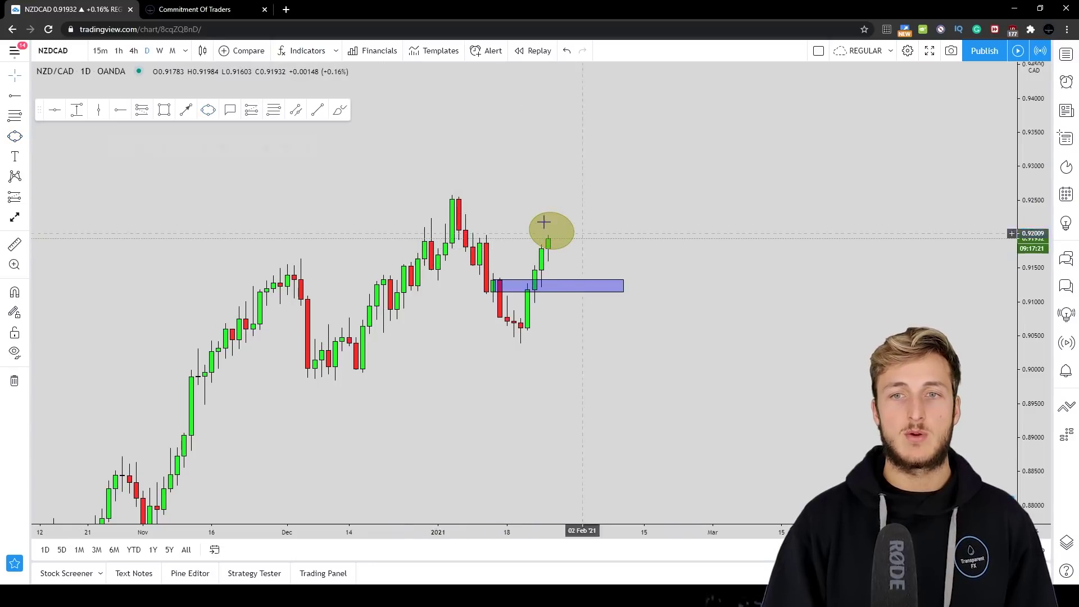
click(341, 110)
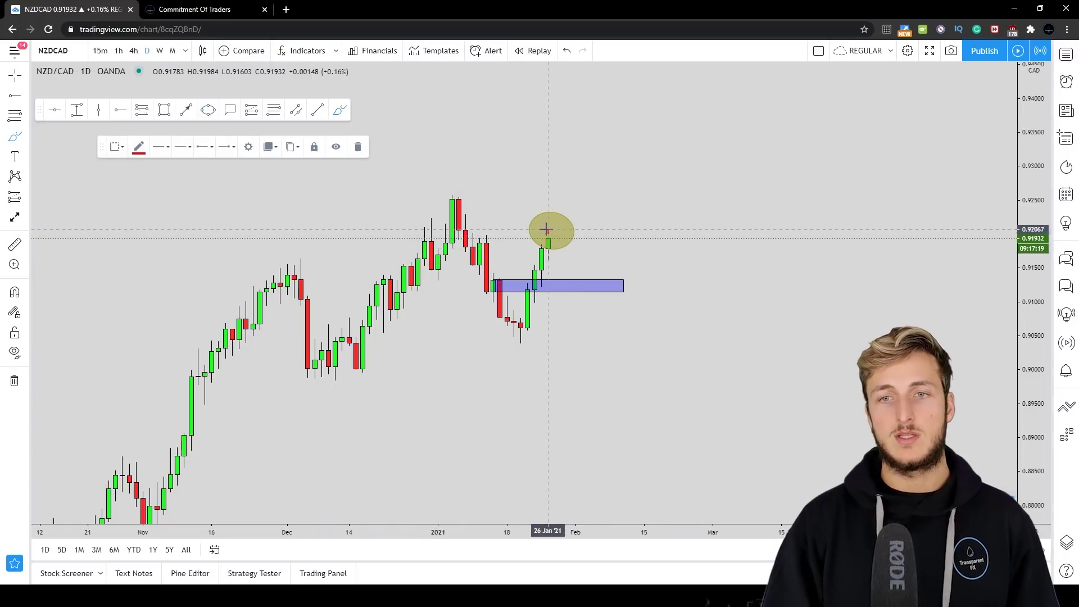
drag(558, 227, 567, 219)
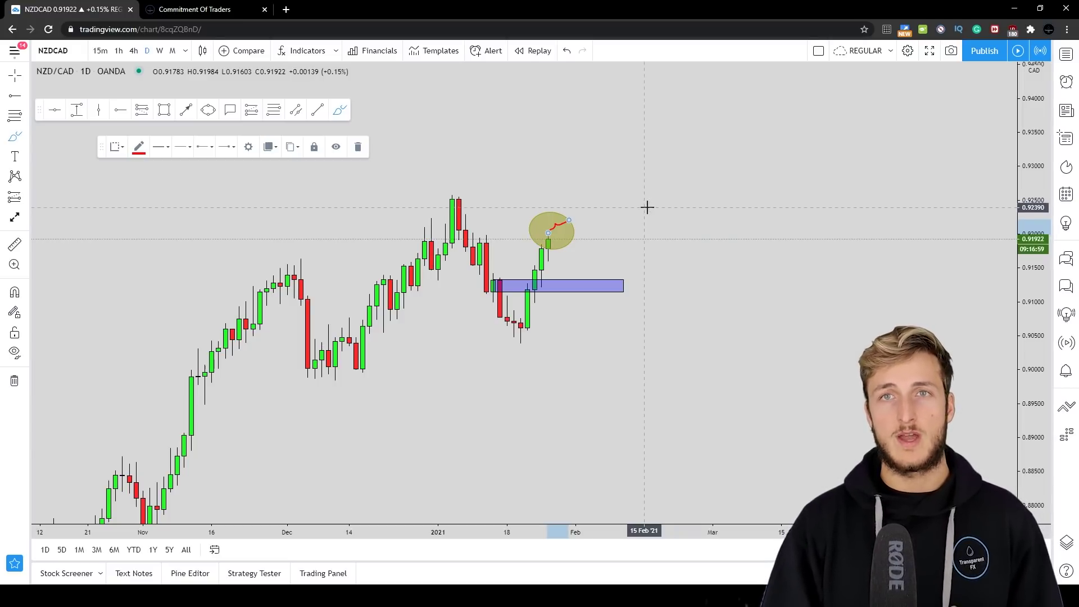
click(186, 110)
drag(569, 224, 582, 274)
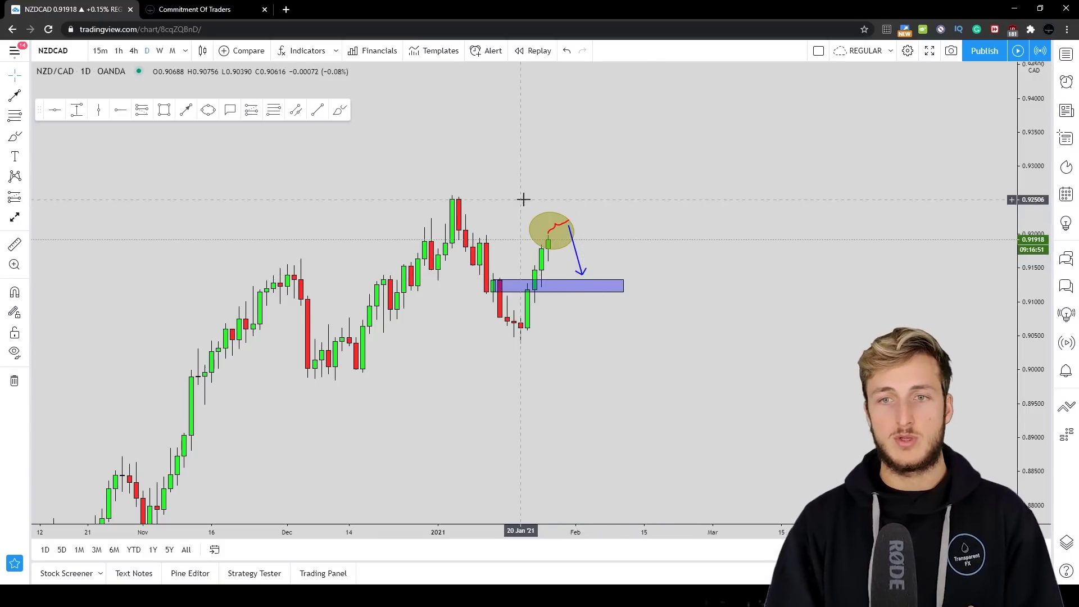
Step: Brush a red path from the January dip up into the yellow circle, undoing the stray scribbles near the zone
click(339, 110)
mouse_move(487, 235)
mouse_down()
mouse_move(521, 337)
mouse_move(545, 227)
mouse_move(575, 287)
mouse_move(495, 281)
mouse_move(523, 280)
mouse_up()
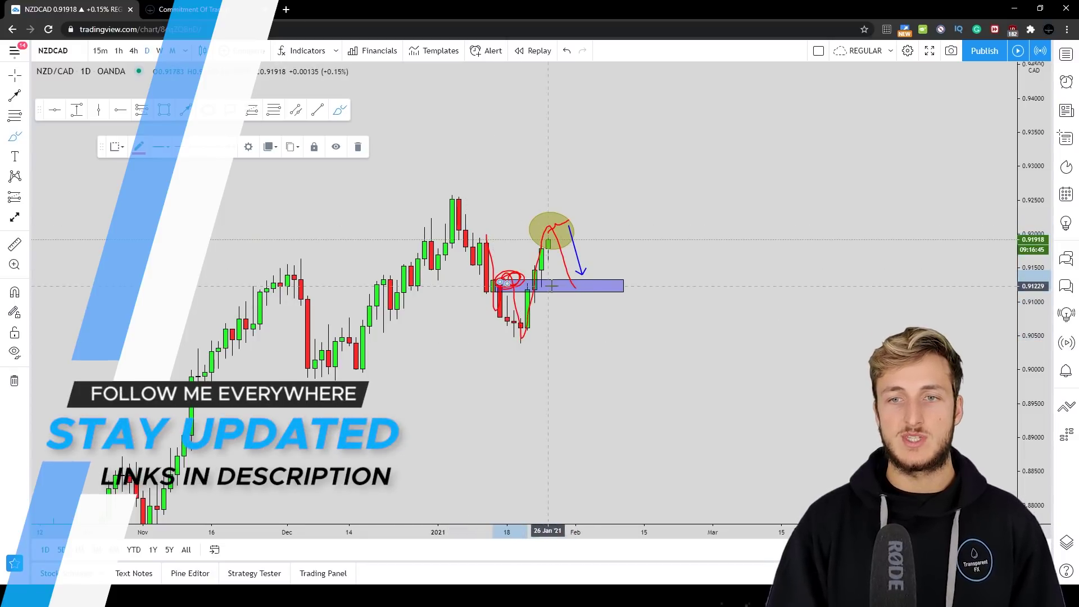
key(ctrl+z)
key(ctrl+z)
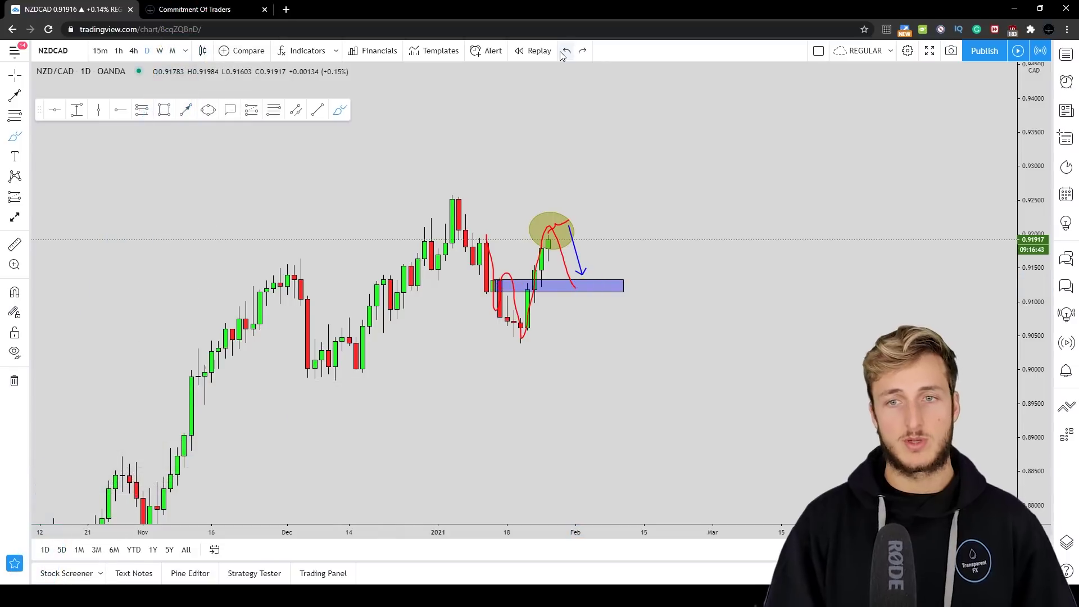